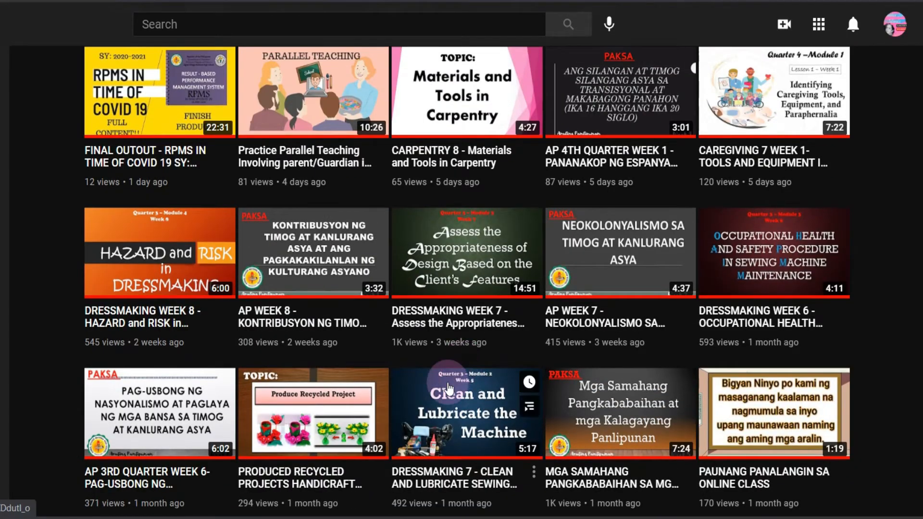
scroll(454, 373, up, 5)
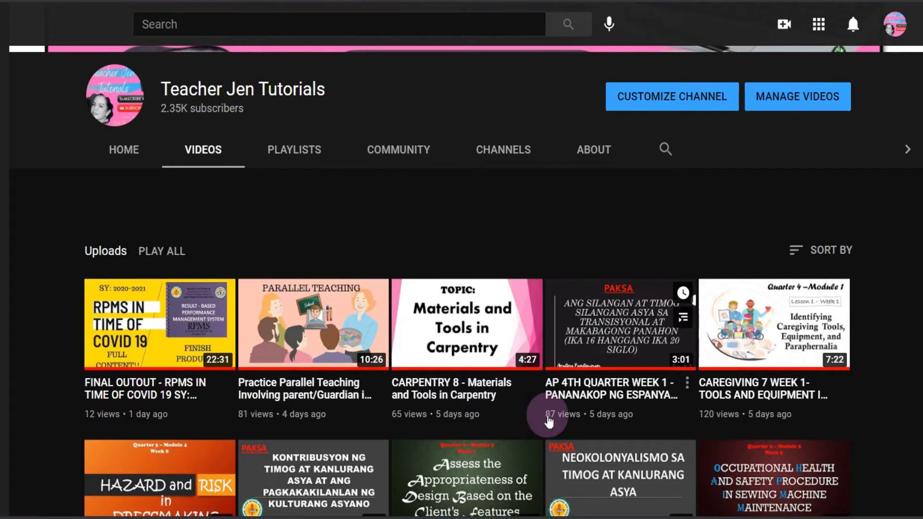
scroll(548, 422, up, 2)
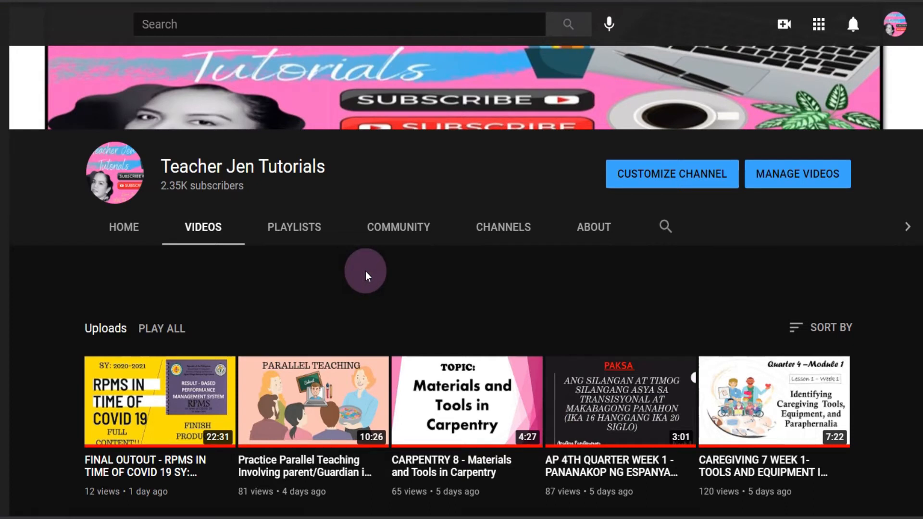
scroll(363, 281, up, 2)
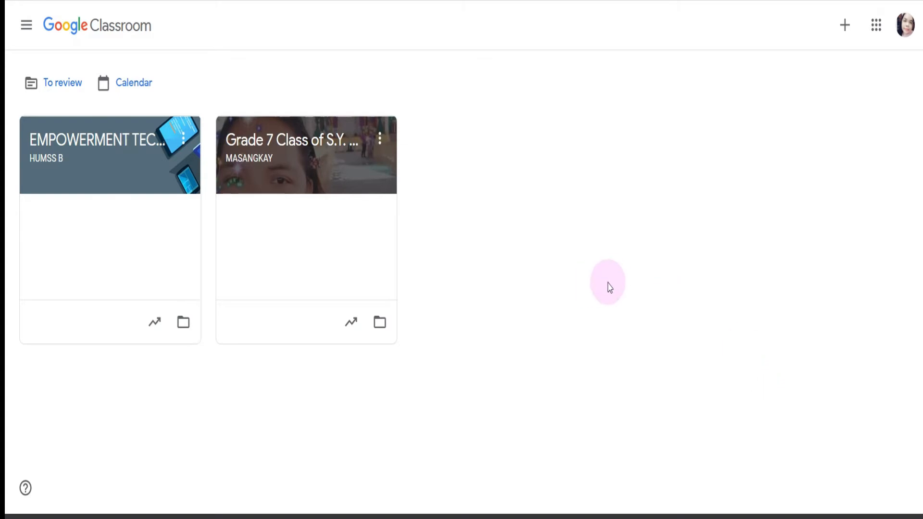
- Look through the Grade 7 Class of S.Y. 2020-2021, checking its class comments and classwork list, and return to the class overview
double_click(297, 144)
click(661, 427)
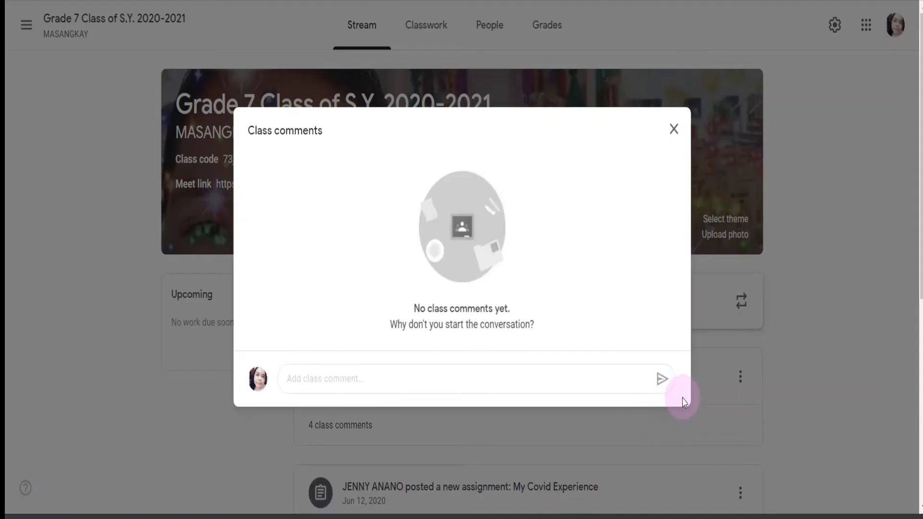
click(671, 121)
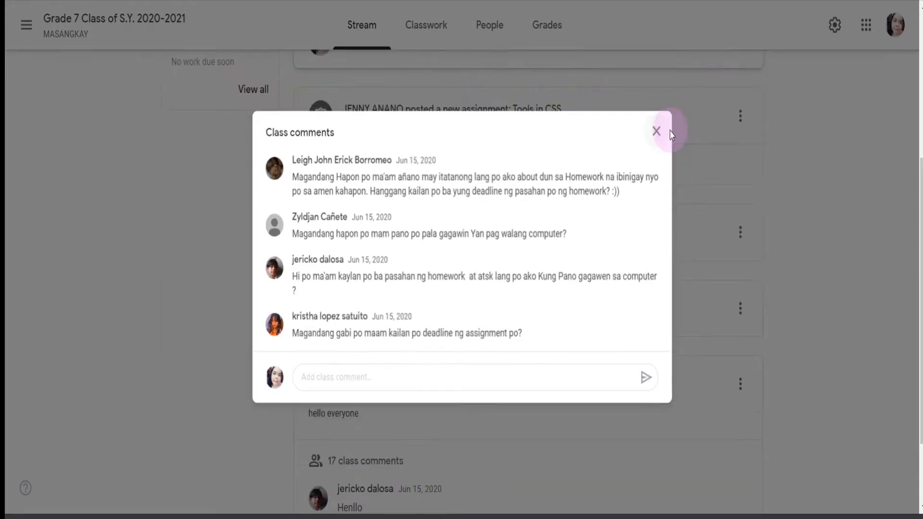
click(424, 30)
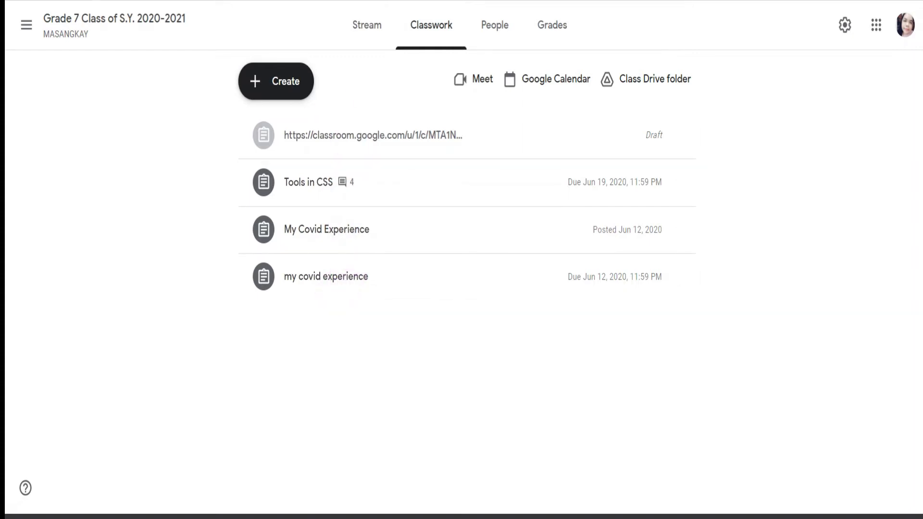
key(alt+Left)
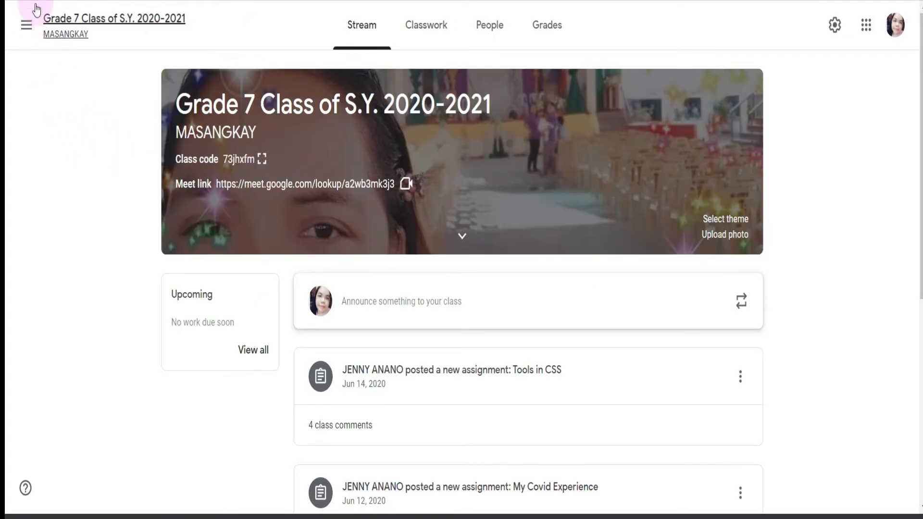
key(alt+Left)
- Examine the e-PORTFOLIO AND WEB DEVELOPMENT topic in the classwork of the EMPOWERMENT TECHNOLOGIES class
click(87, 130)
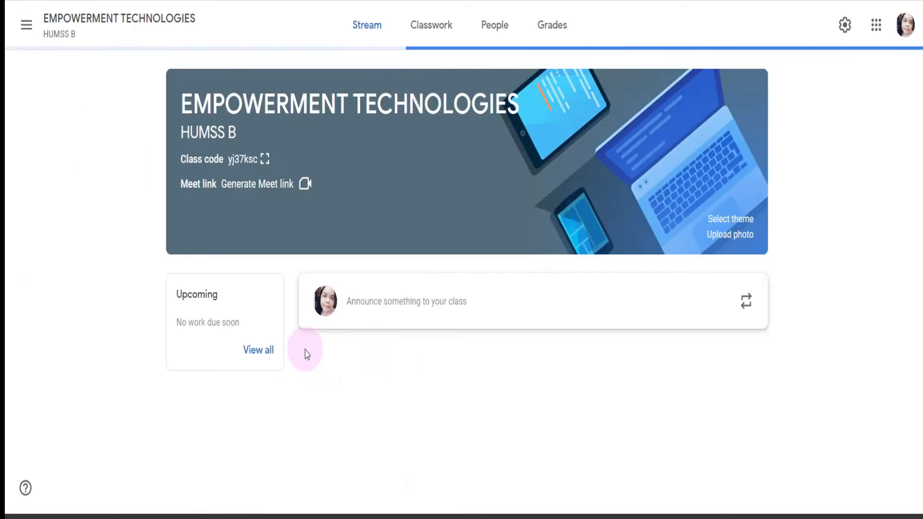
click(416, 35)
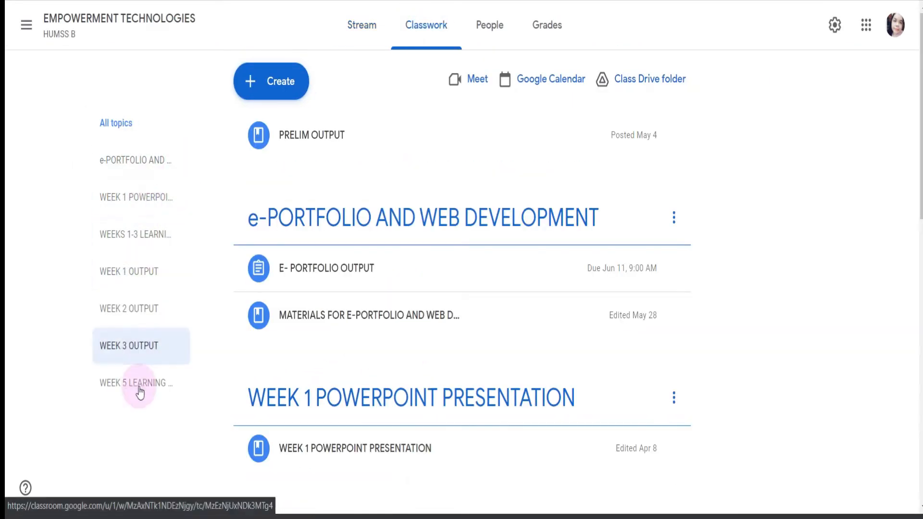
click(134, 166)
scroll(330, 169, down, 13)
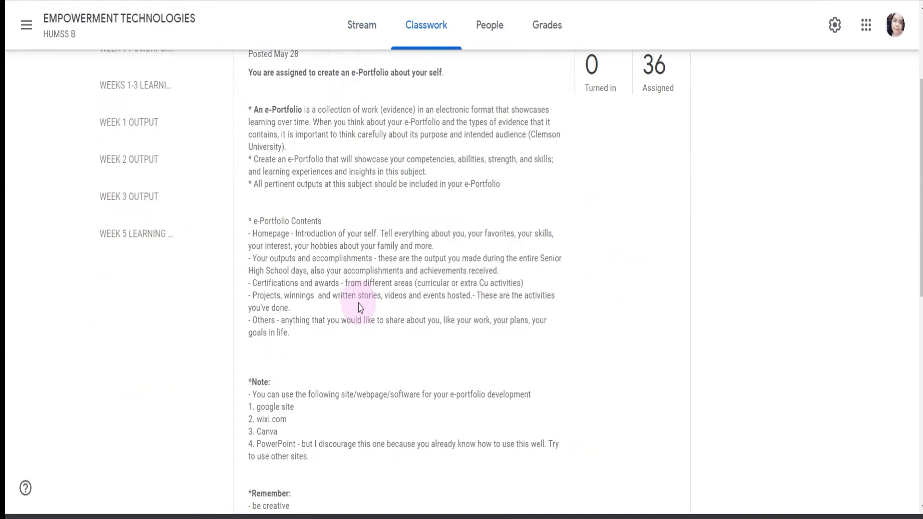
scroll(364, 355, up, 8)
scroll(365, 354, down, 10)
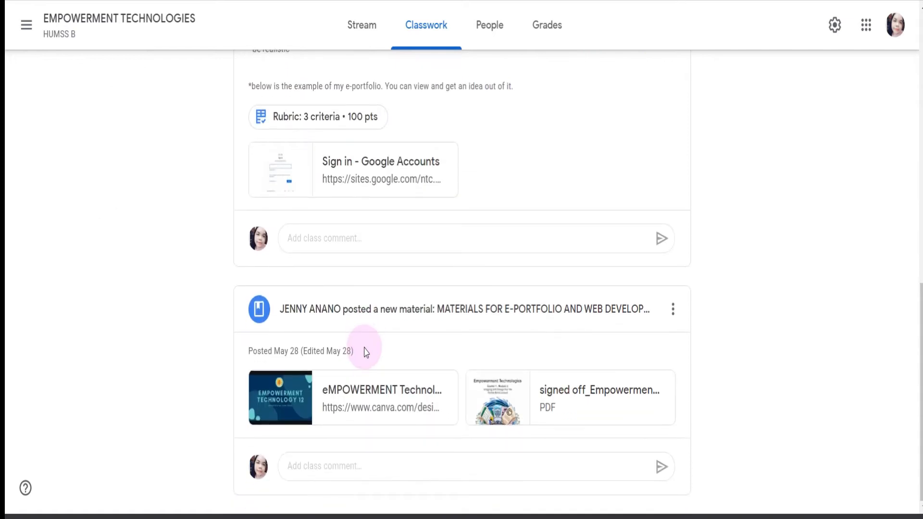
scroll(365, 353, up, 14)
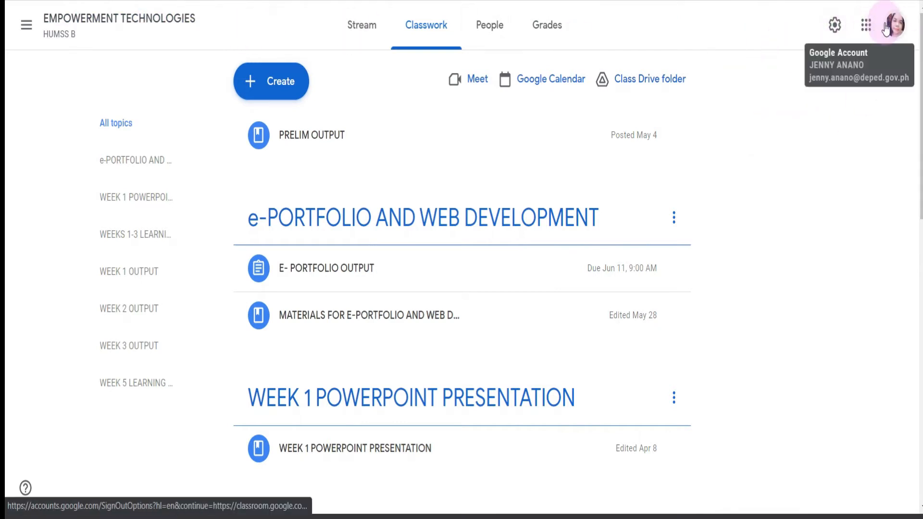
- From the Classroom home page, begin creating a class and enter "GRADE 7 PALMA TLE 2021 -2022" as its name
click(868, 34)
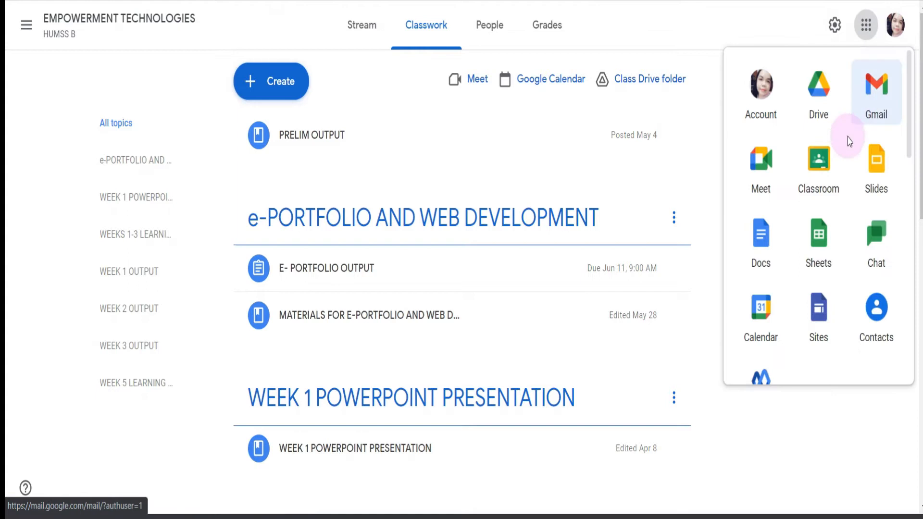
click(823, 163)
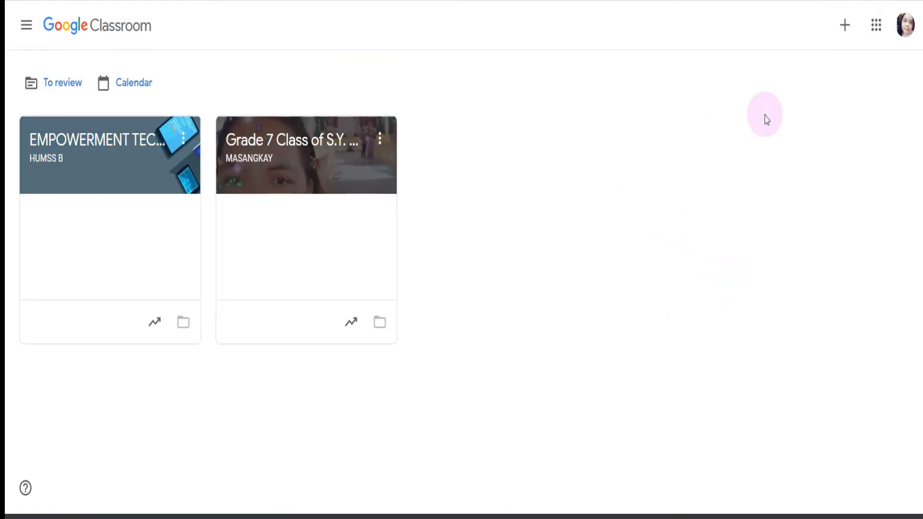
click(844, 28)
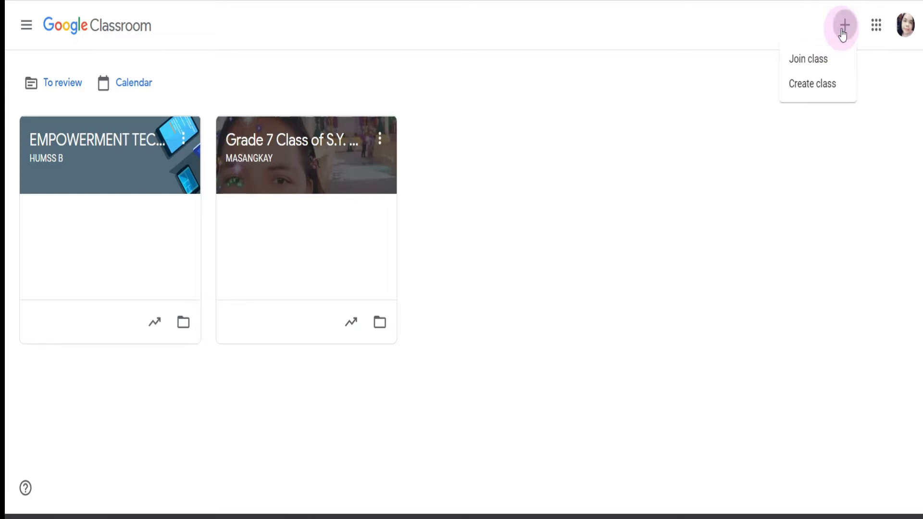
click(805, 83)
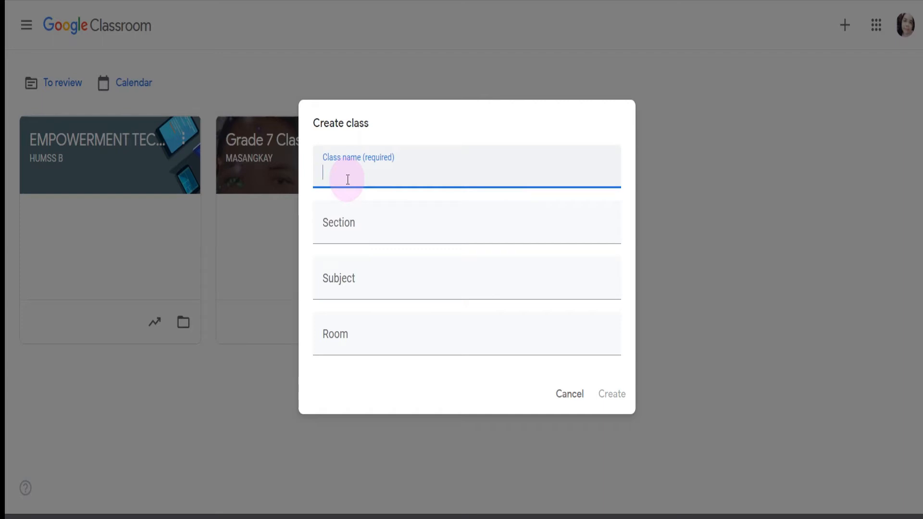
text(T)
key(BackSpace)
text(GRADE 7 PALMA TLE 2)
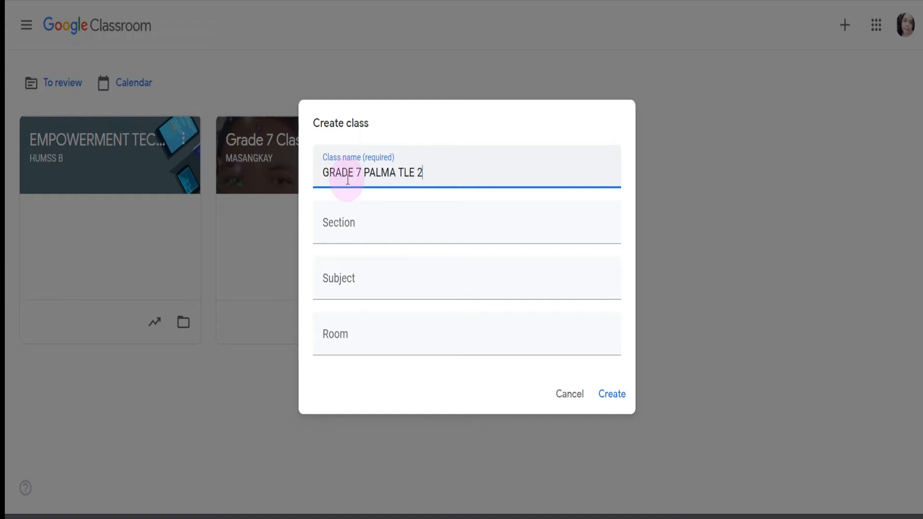
text(021 -2022)
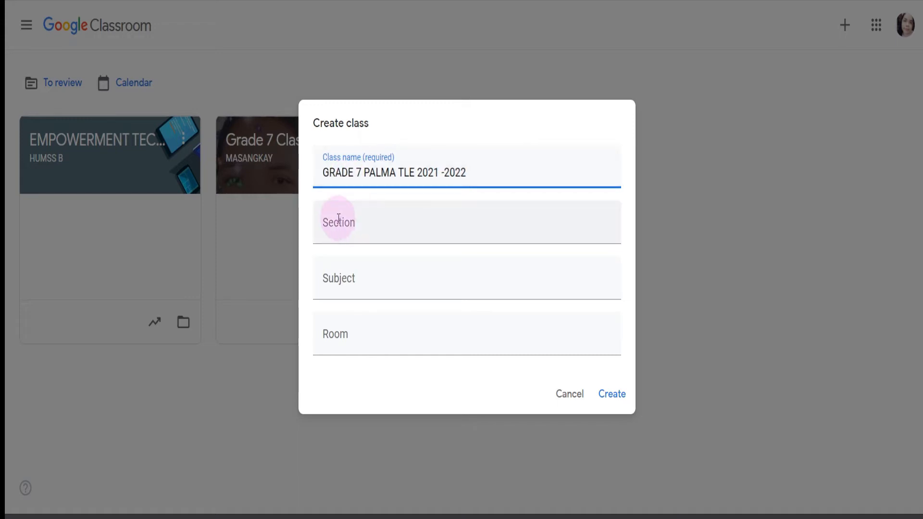
- Remove PALMA from the class name so it reads "GRADE 7 TLE 2021 -2022"
click(404, 173)
key(BackSpace)
key(BackSpace)
key(BackSpace)
key(BackSpace)
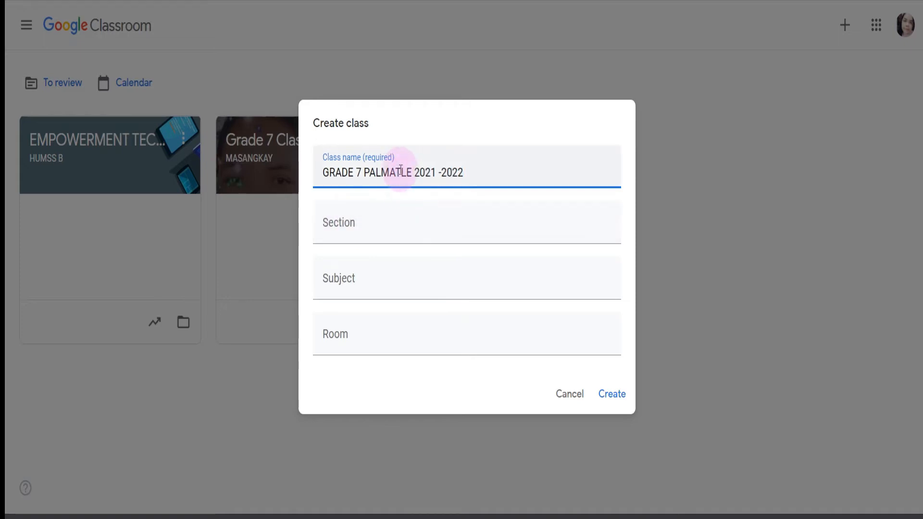
key(BackSpace)
key(BackSpace)
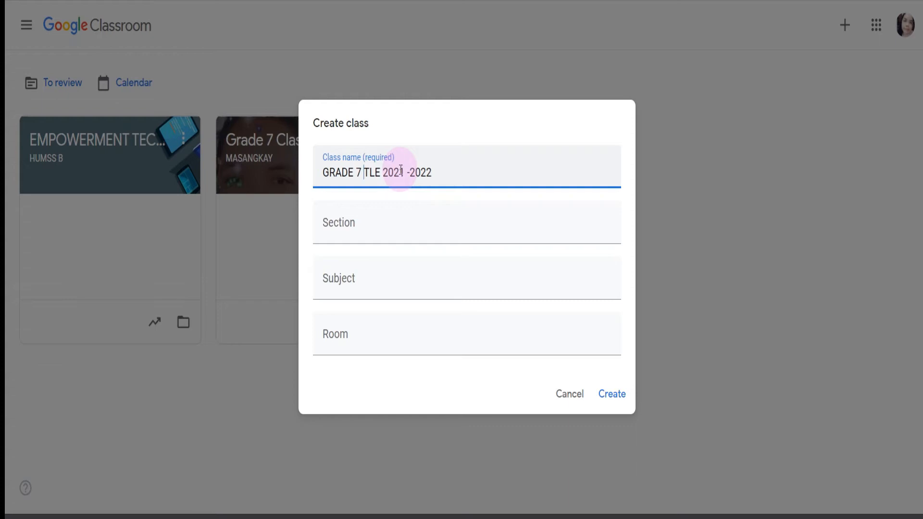
- Set the new class's section to PALMA and its subject to TLE
click(374, 226)
text(PALMA)
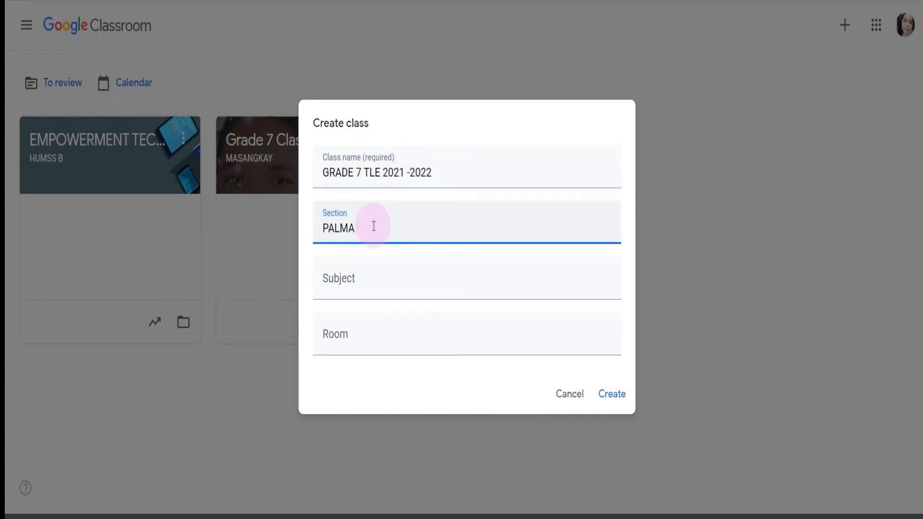
click(358, 282)
text(TLE)
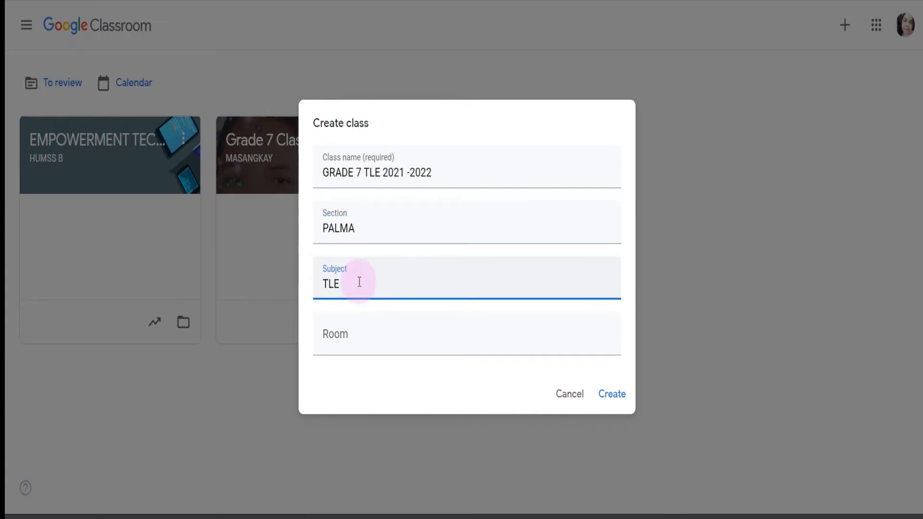
- Replace TLE in the class name with SY so it reads "GRADE 7 SY 2021 -2022"
click(385, 176)
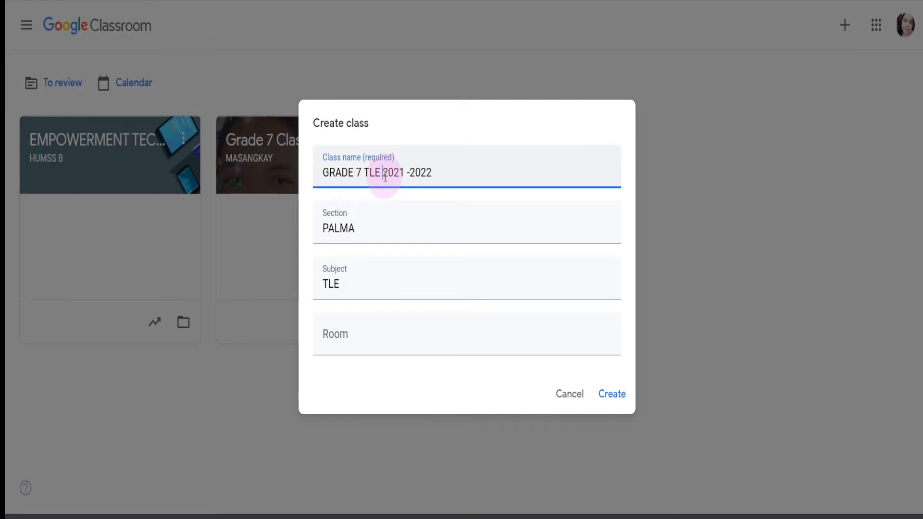
key(BackSpace)
key(BackSpace)
key(BackSpace)
key(BackSpace)
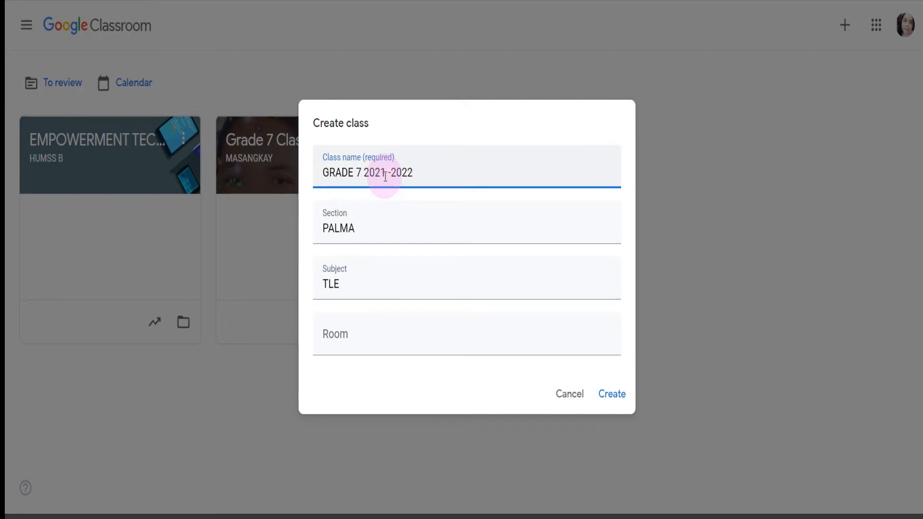
text(SY)
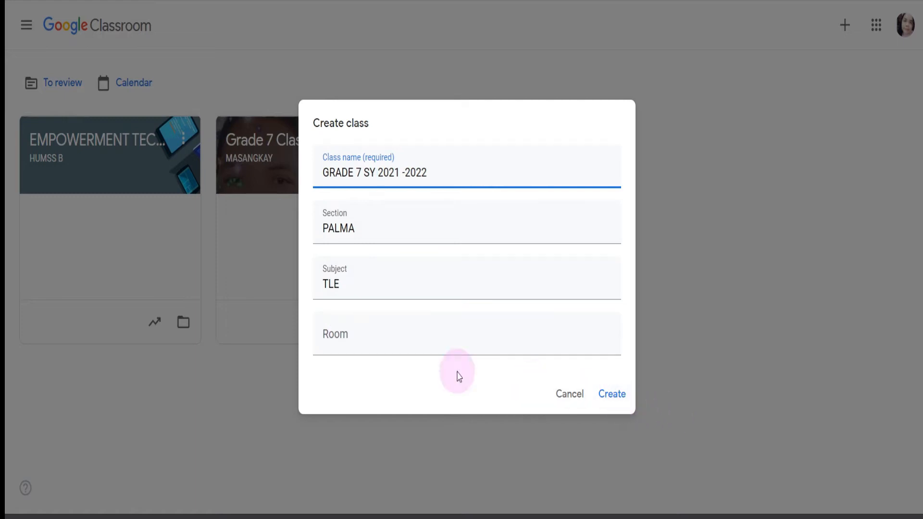
- Set the room to 1 and create the class
click(359, 337)
text(1)
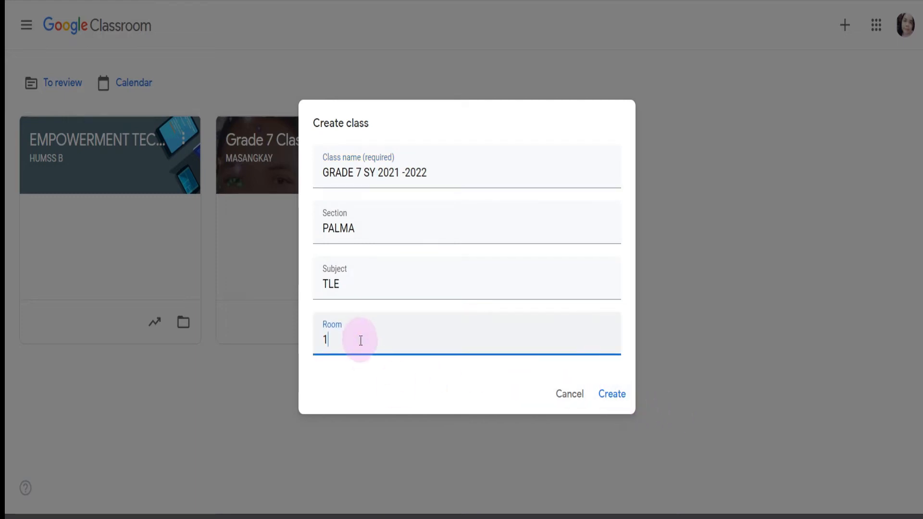
click(612, 395)
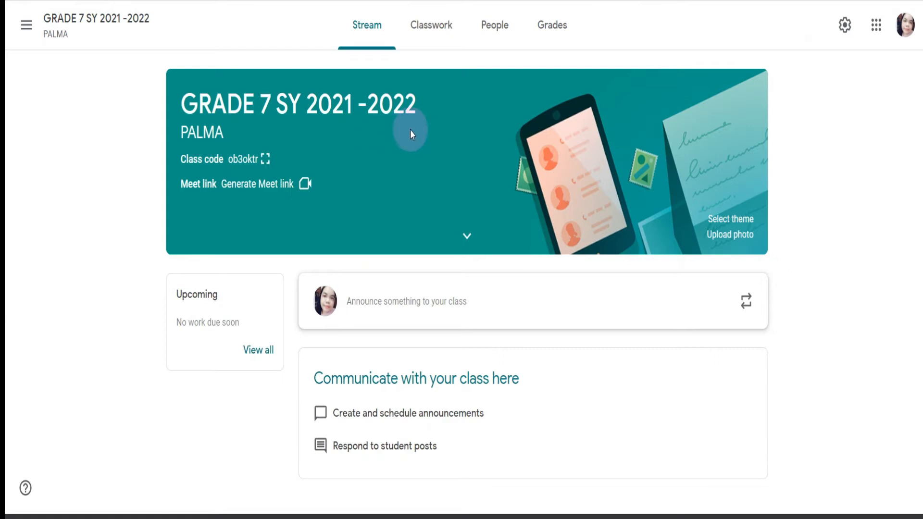
- Change the class theme to the general gallery image with the laptop, tablet and phone on a grey background
click(727, 217)
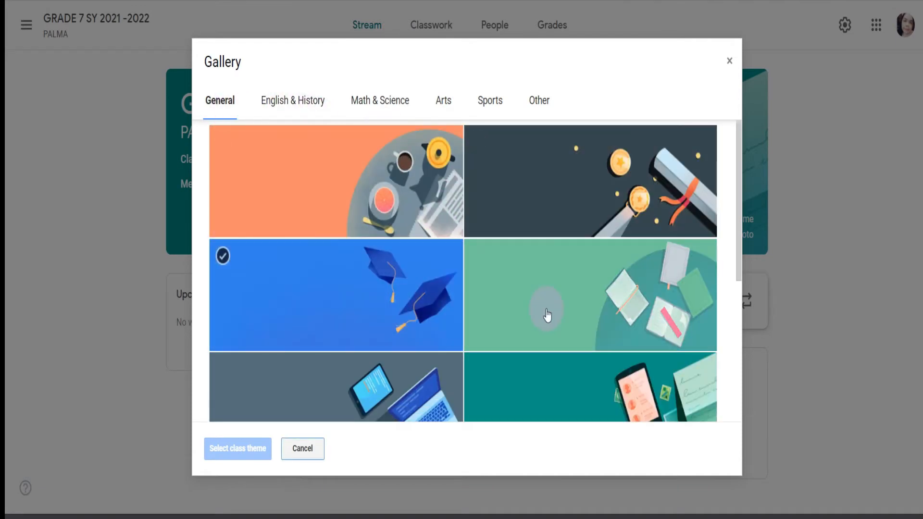
scroll(547, 313, down, 4)
scroll(548, 315, down, 2)
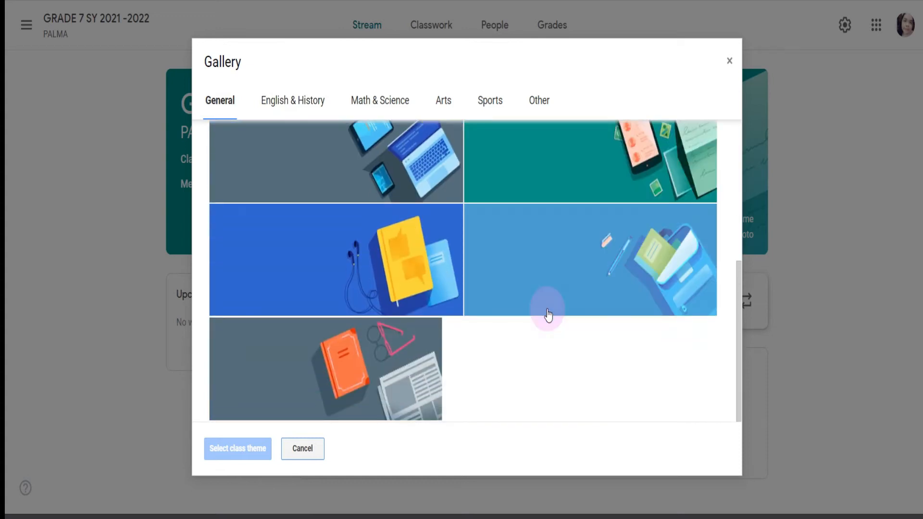
scroll(544, 312, up, 3)
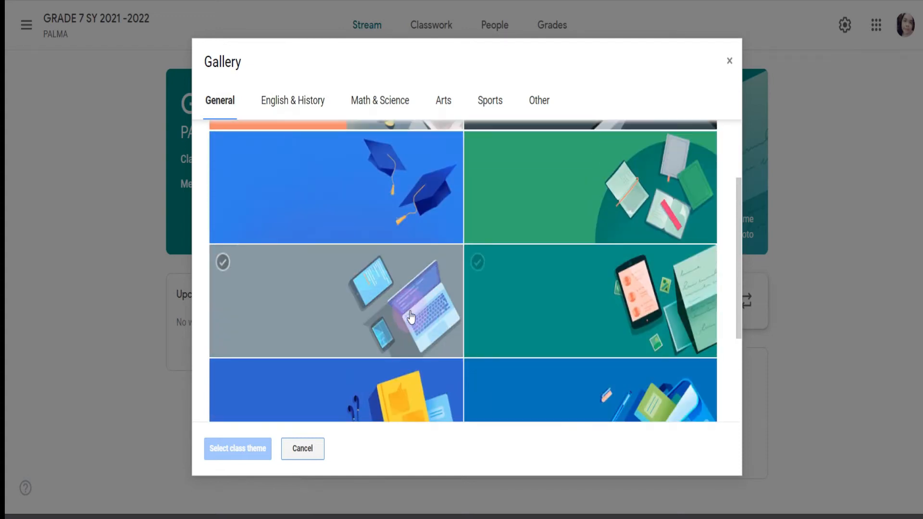
click(410, 316)
click(223, 454)
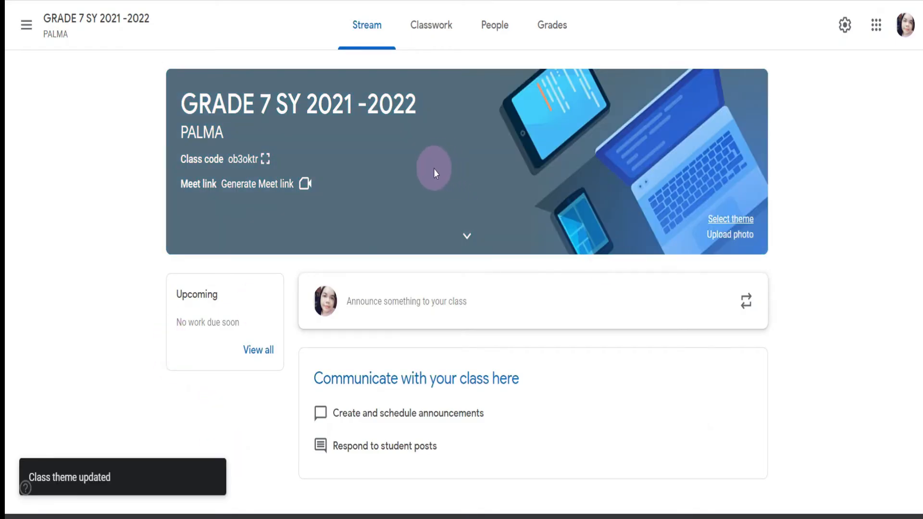
click(717, 235)
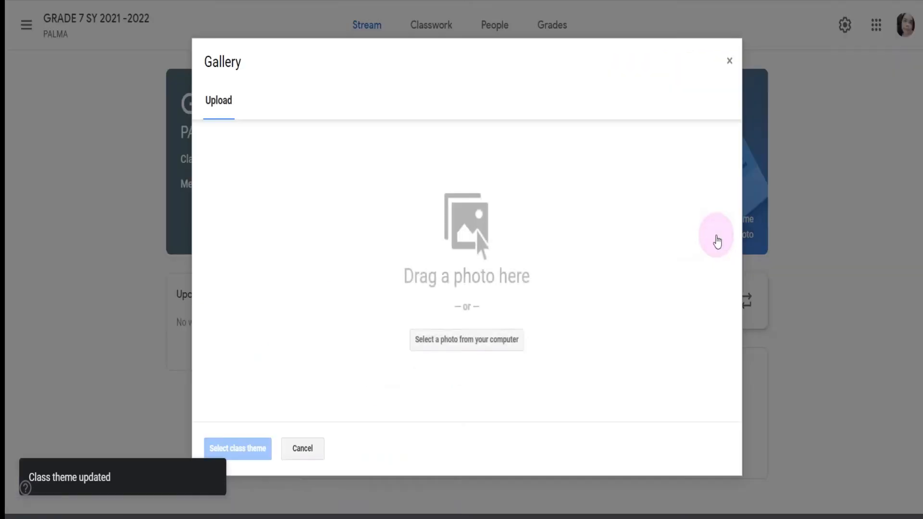
click(476, 340)
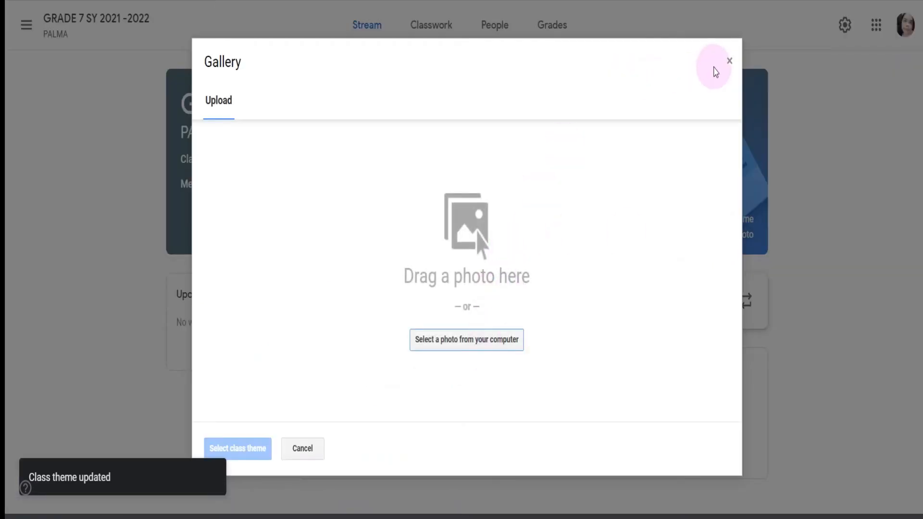
click(728, 62)
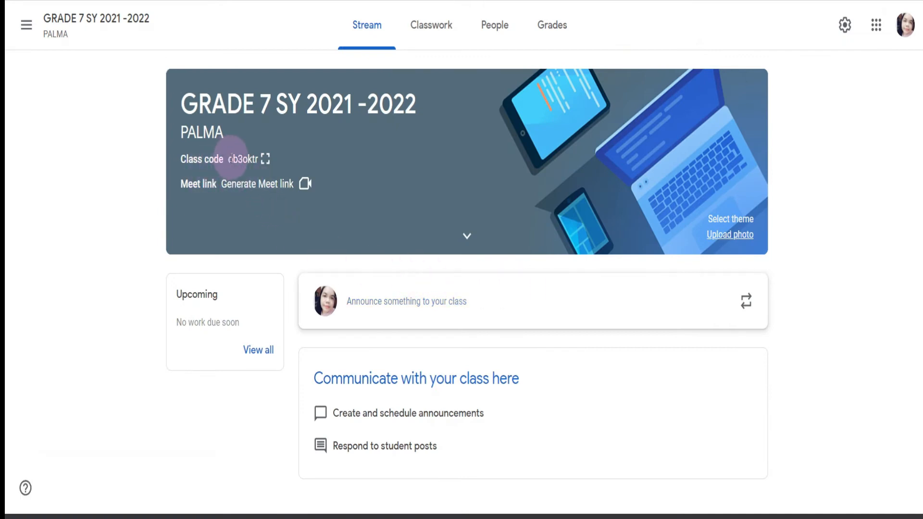
- Highlight the class code in the class banner on the stream page to point it out
double_click(232, 159)
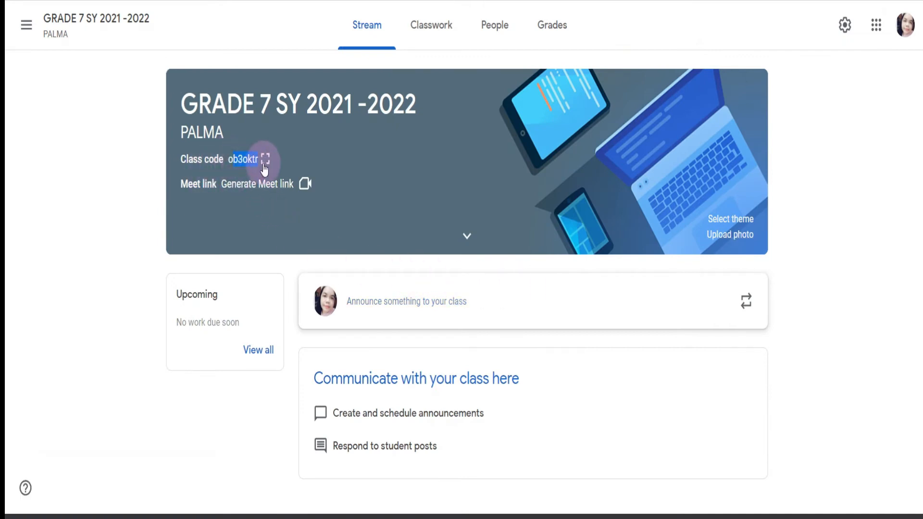
click(230, 158)
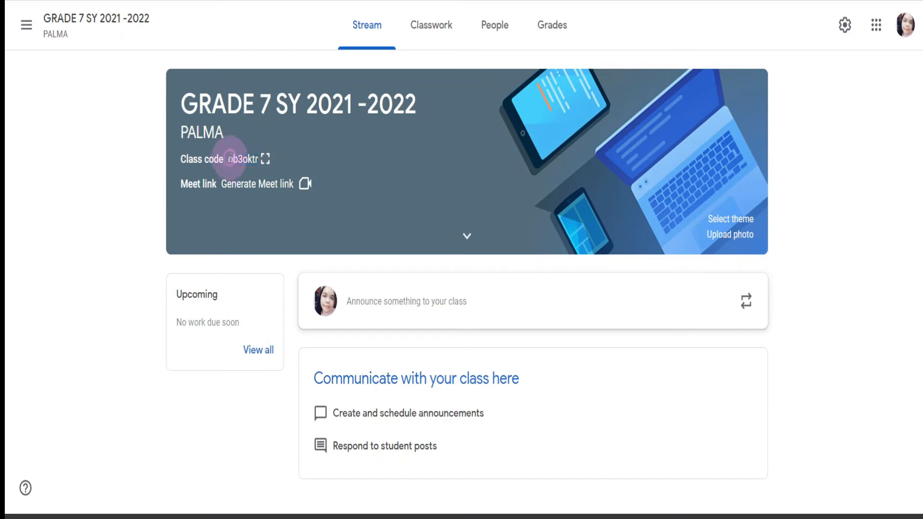
double_click(232, 159)
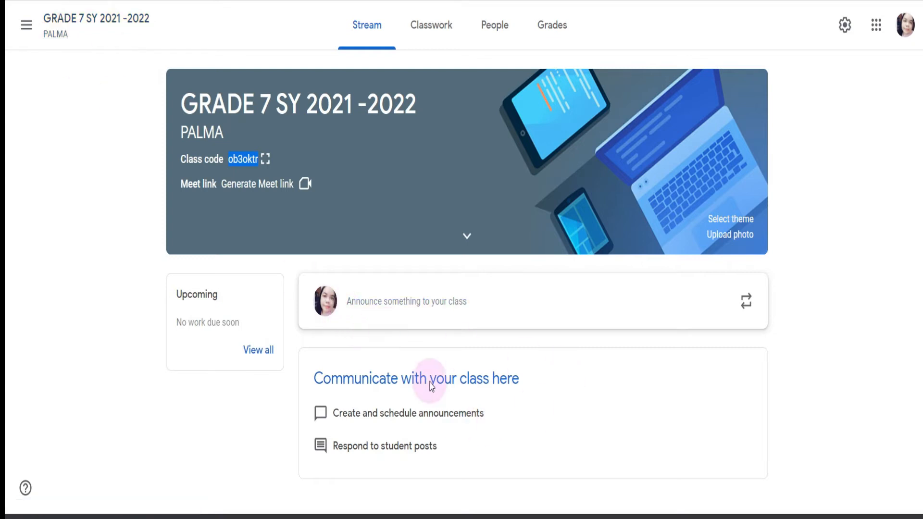
click(367, 25)
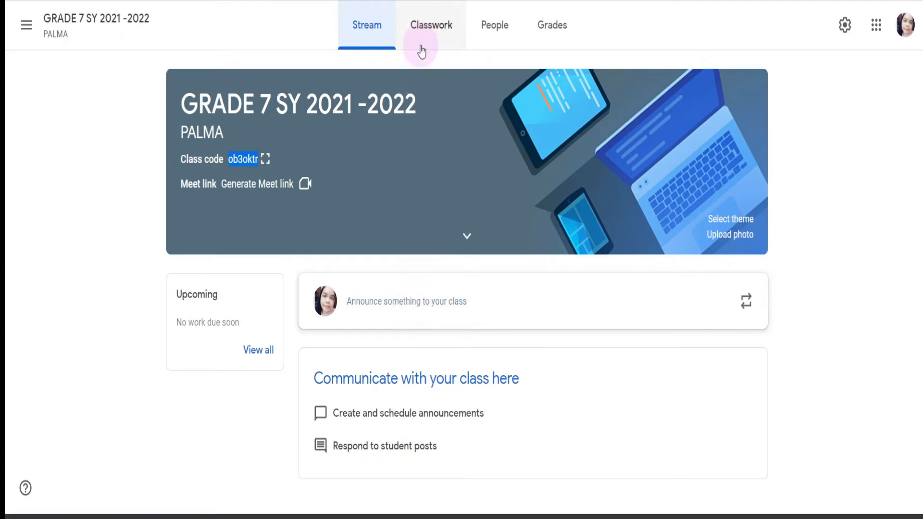
- Start a new classwork material and assign it to a newly created topic named "1ST QUARTER"
click(425, 29)
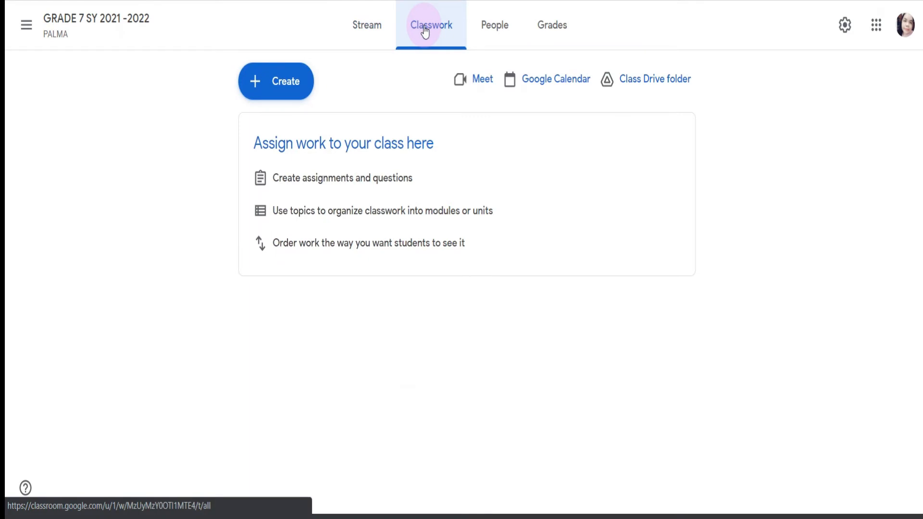
click(285, 88)
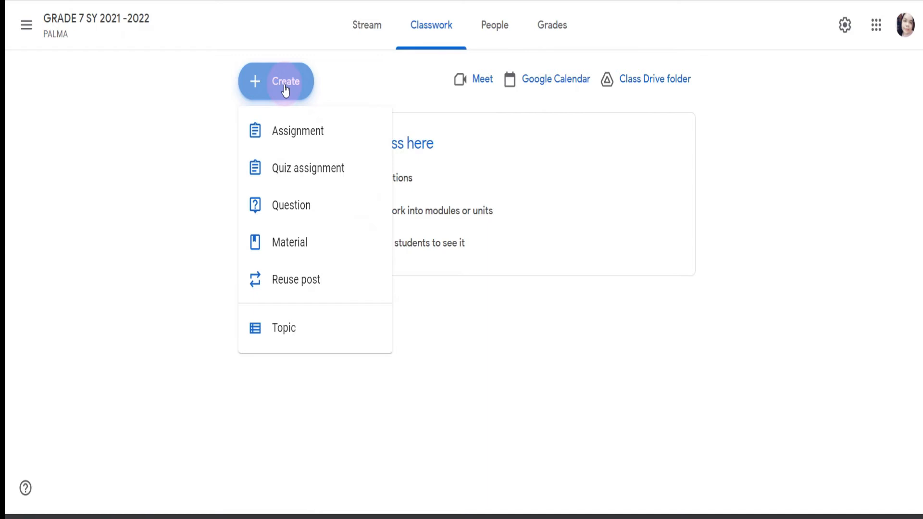
click(288, 242)
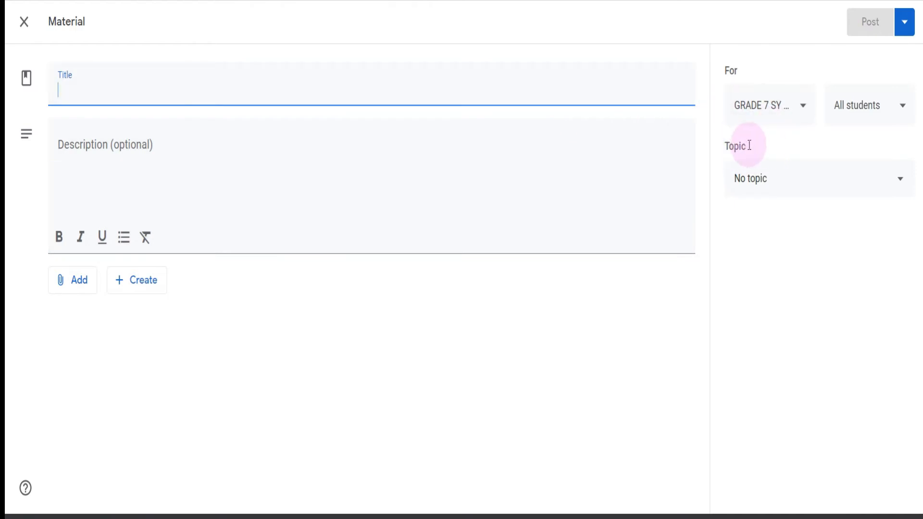
click(754, 185)
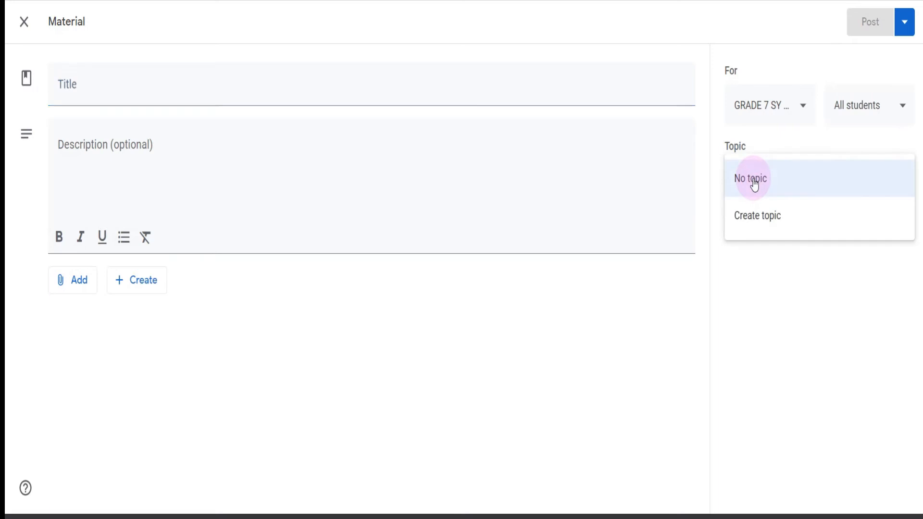
click(756, 210)
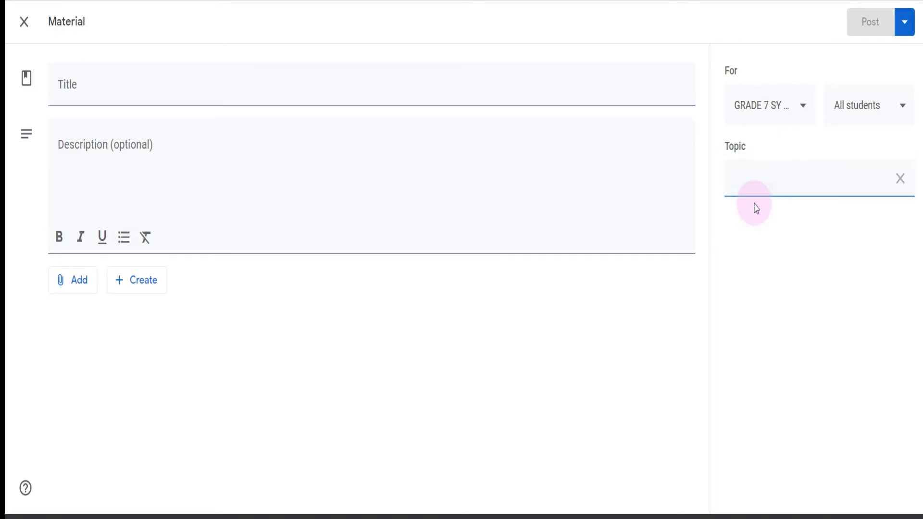
text(1ST QUARTER)
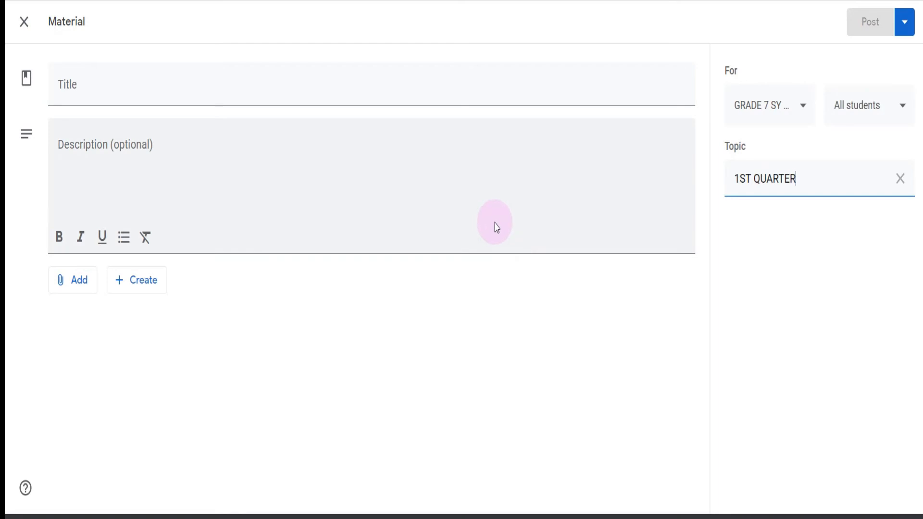
- Title the material "ICT-CSS 7 WEEK 1"
click(94, 87)
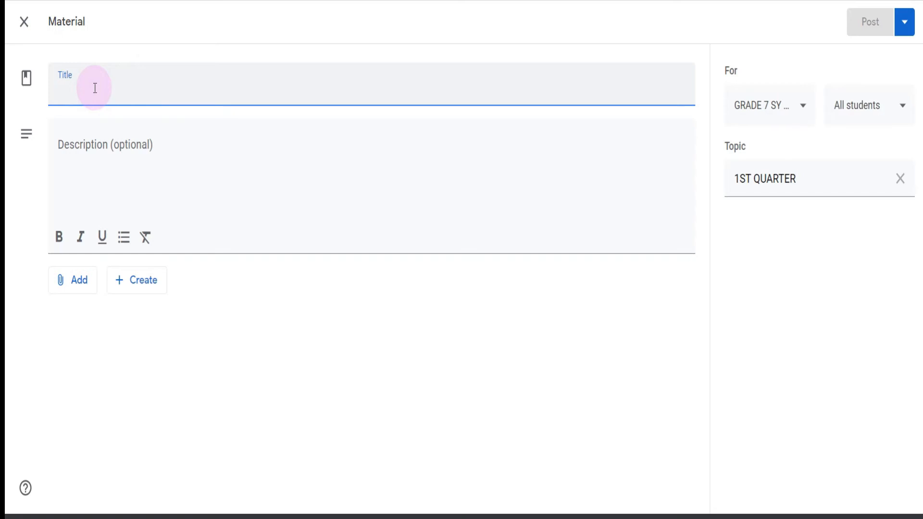
text(ICT)
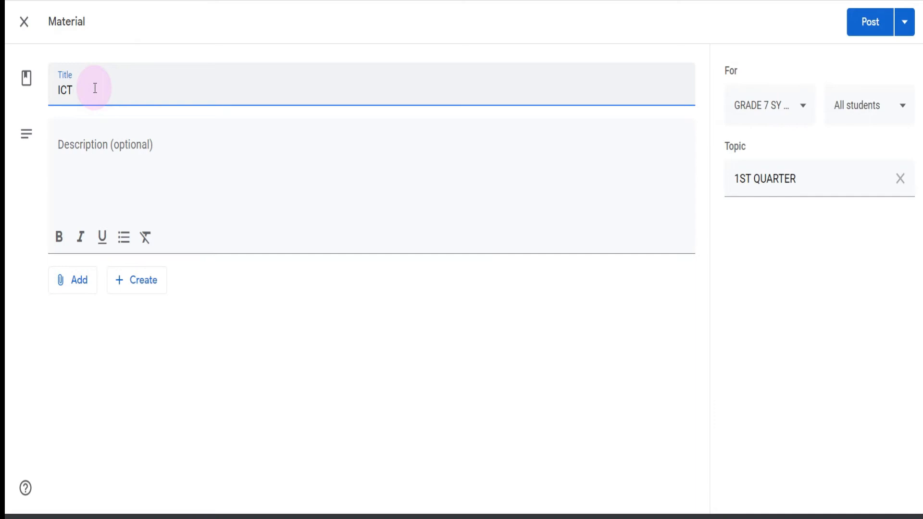
text(-CSS)
text(7 WEEK 1)
- Enter the material's description as "Please have time to read this learning material for week 1."
click(93, 147)
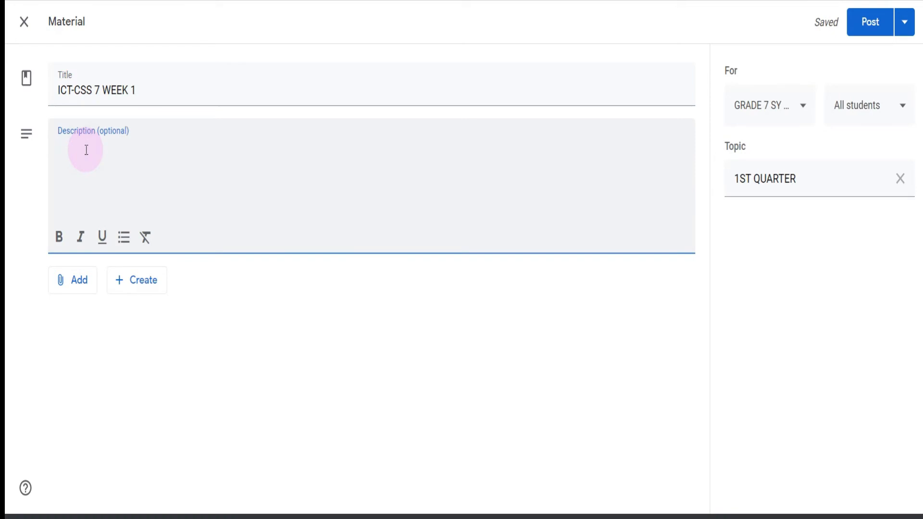
text(PL)
text(ease hav)
text(e time to rea)
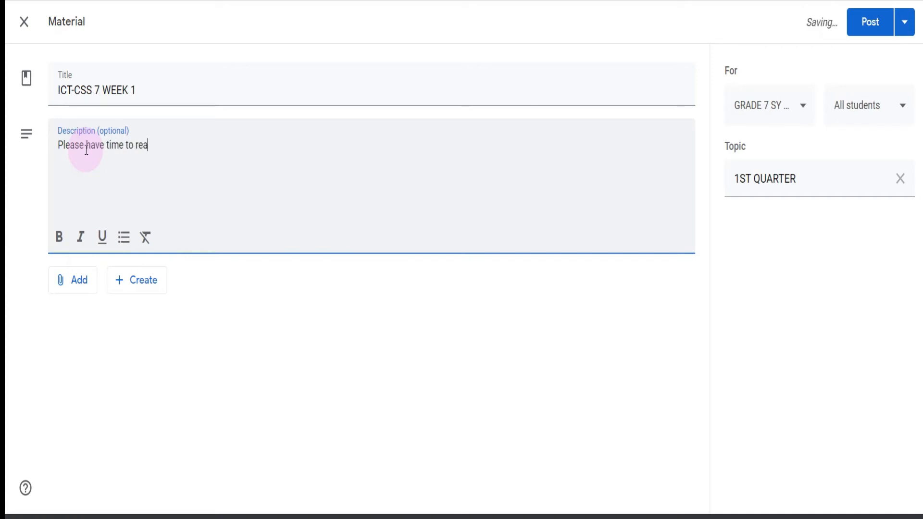
text(d this learning material for week 1.)
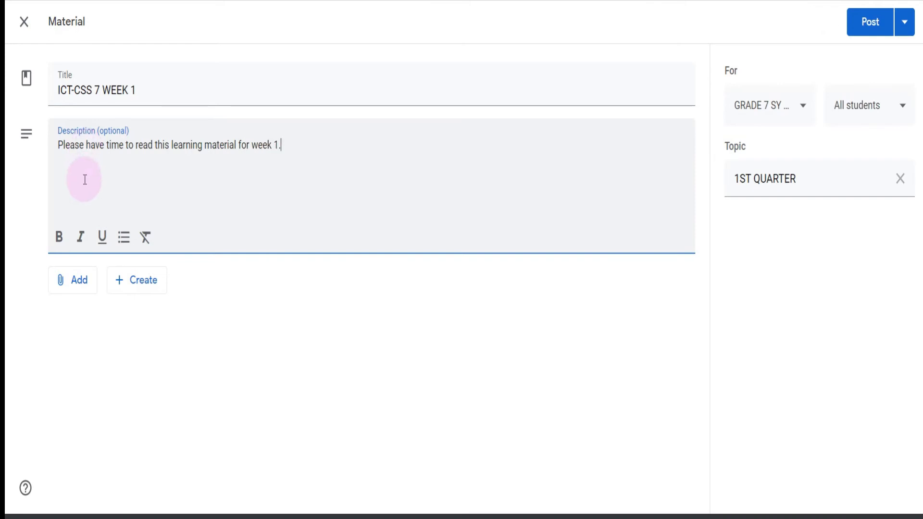
- Attach the Word file CSS_Lesson 1_Applying-Quality-Standards.docx from the computer's Documents to the material and post it
click(85, 285)
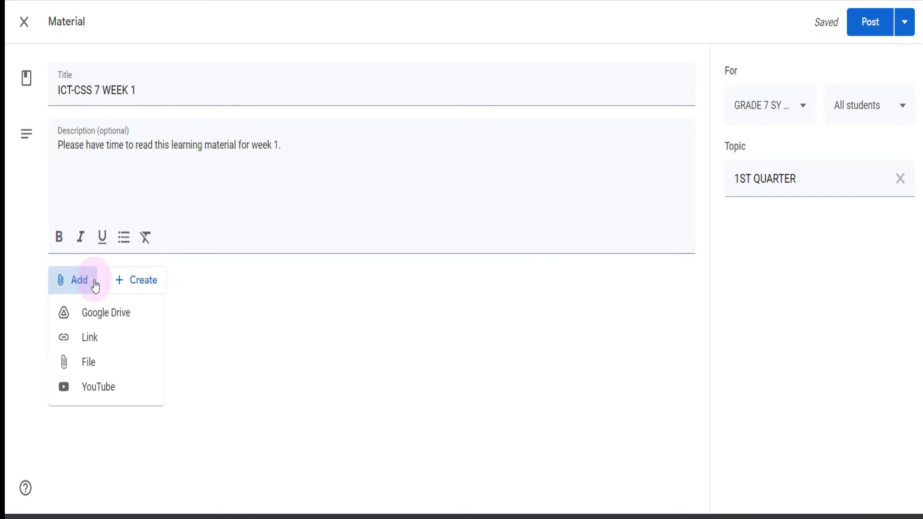
click(91, 365)
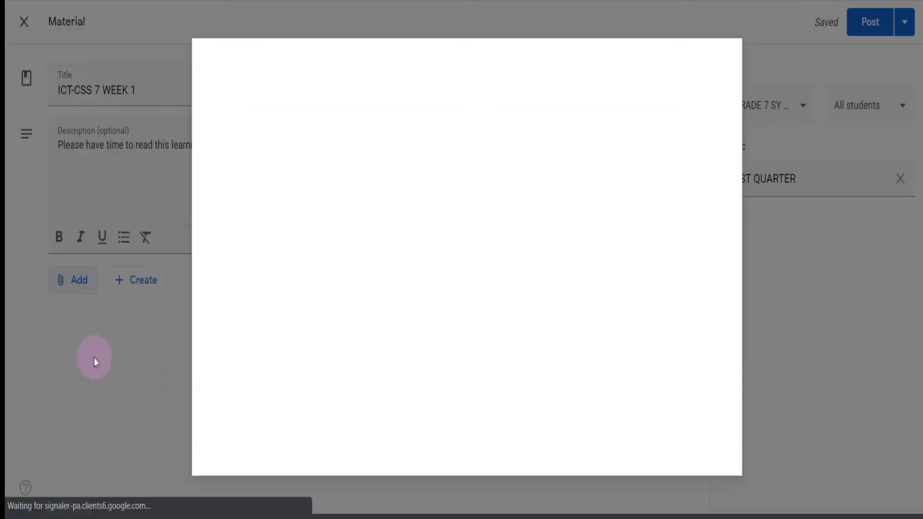
click(443, 350)
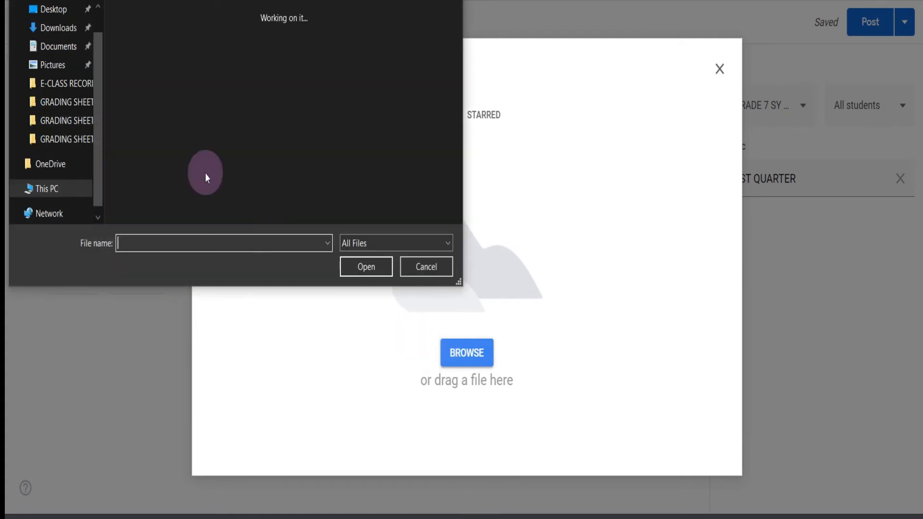
click(49, 72)
double_click(261, 103)
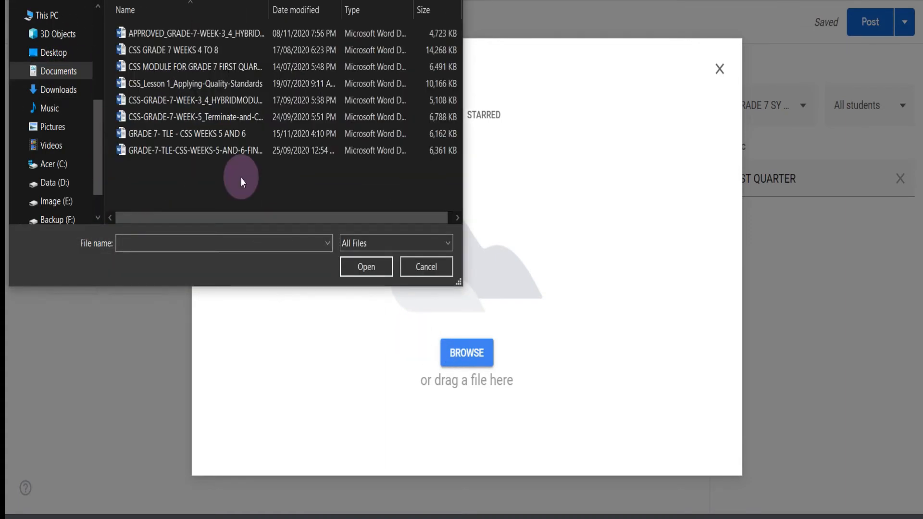
click(236, 85)
click(345, 263)
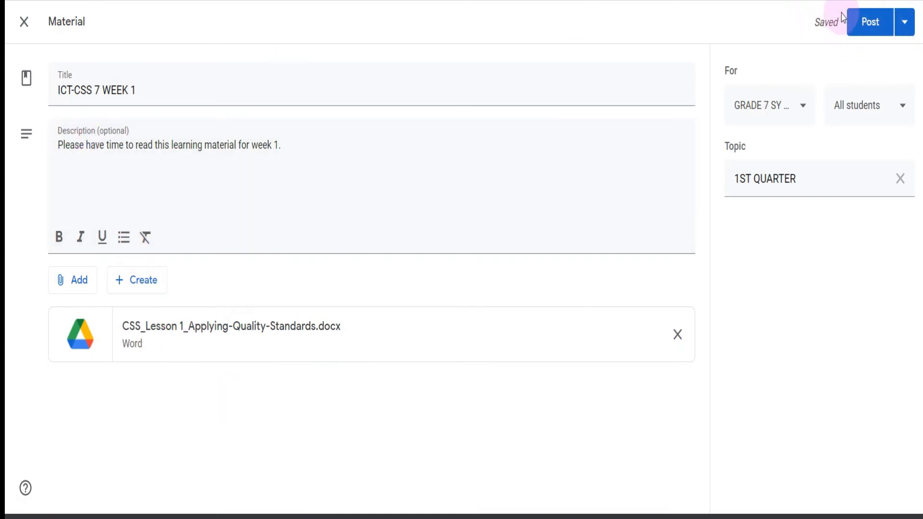
click(875, 31)
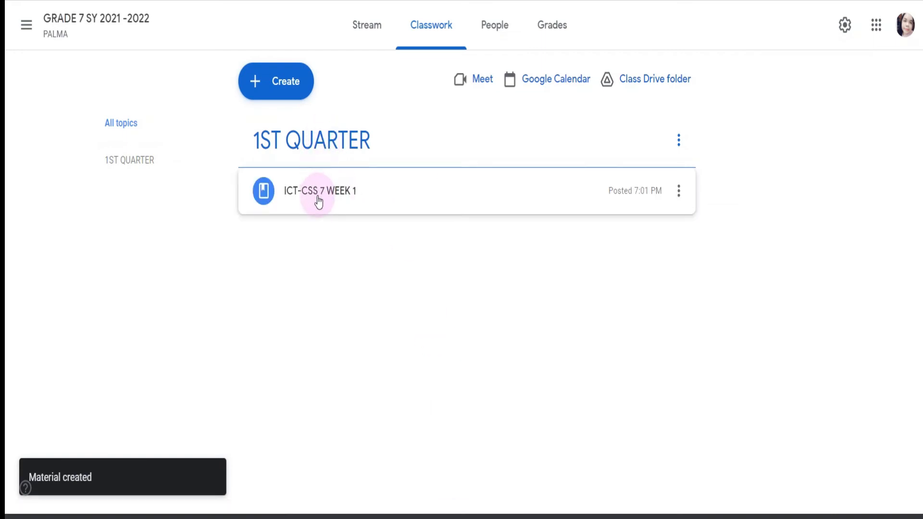
- Start a new assignment in the classwork and place it under the 1ST QUARTER topic
click(287, 88)
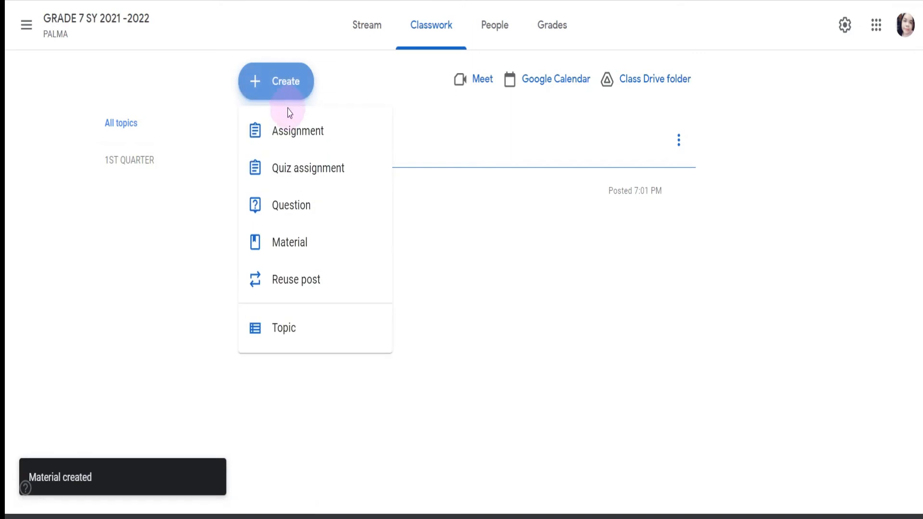
click(285, 139)
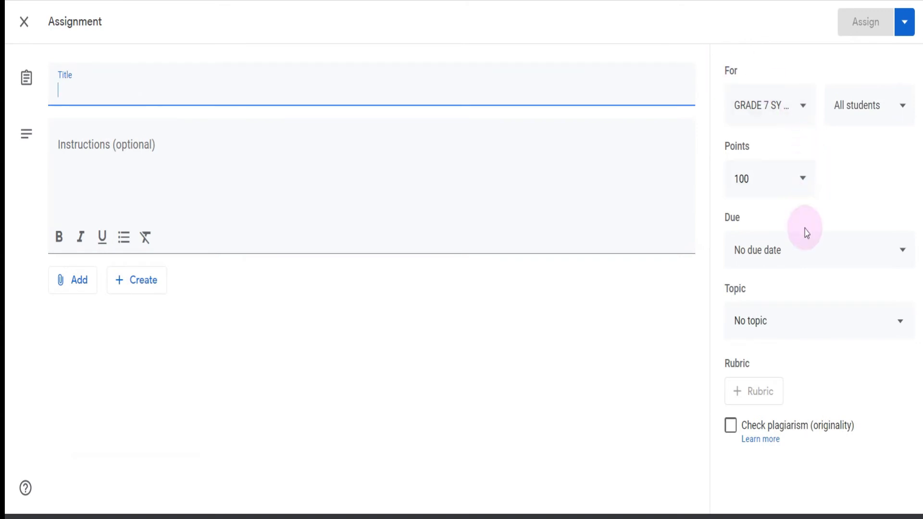
click(763, 326)
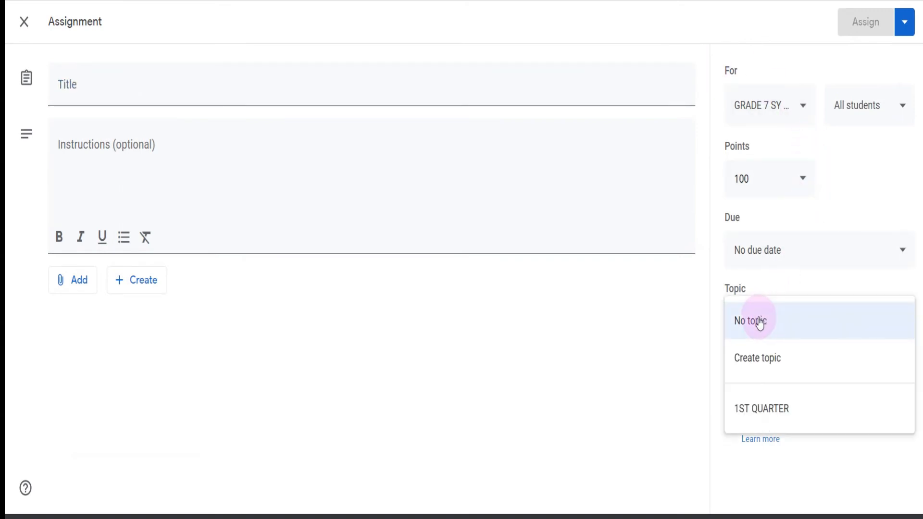
click(770, 418)
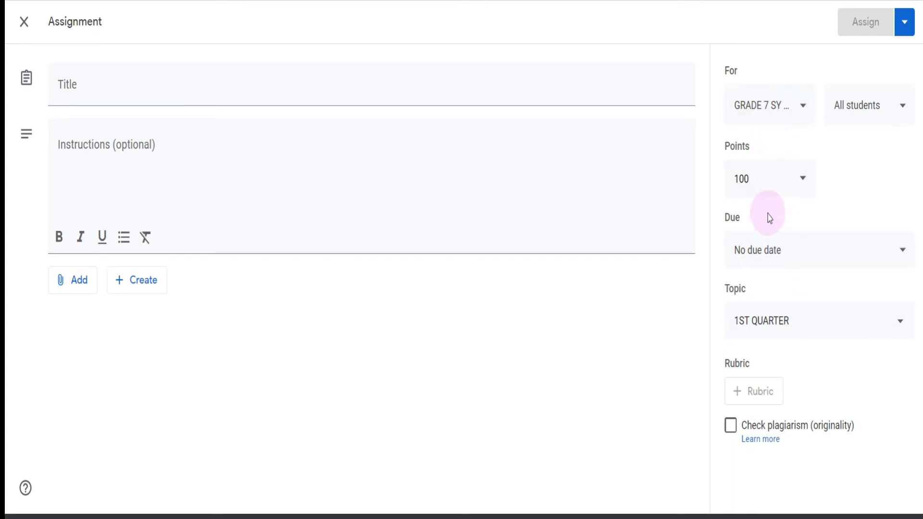
- Set the assignment's due date to June 16, 2021, leaving the time empty
click(768, 250)
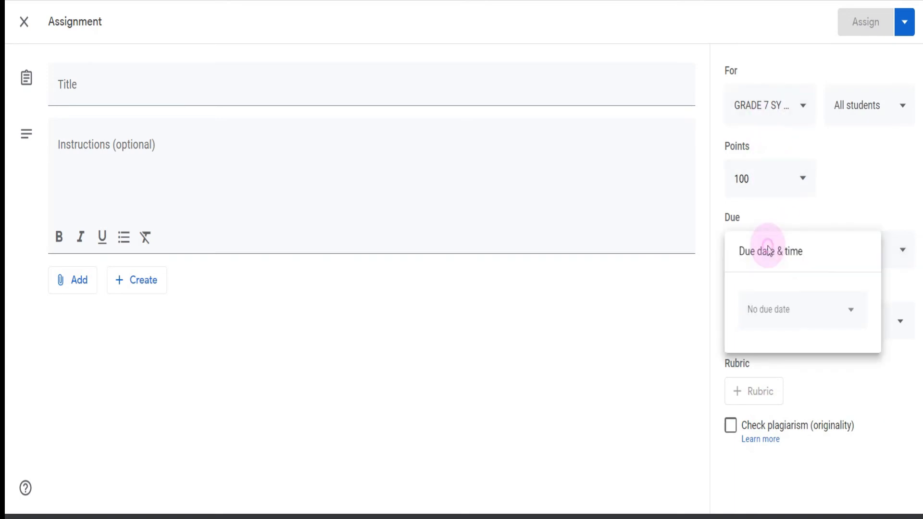
click(814, 319)
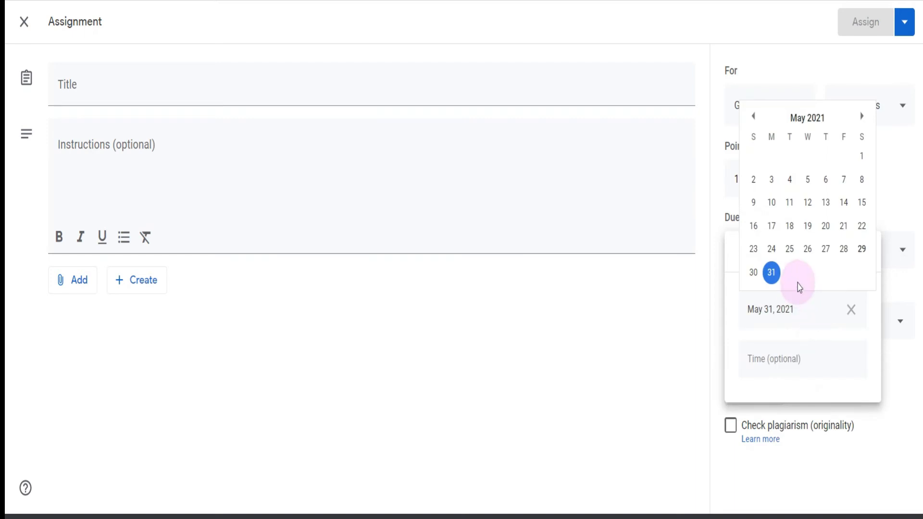
click(862, 116)
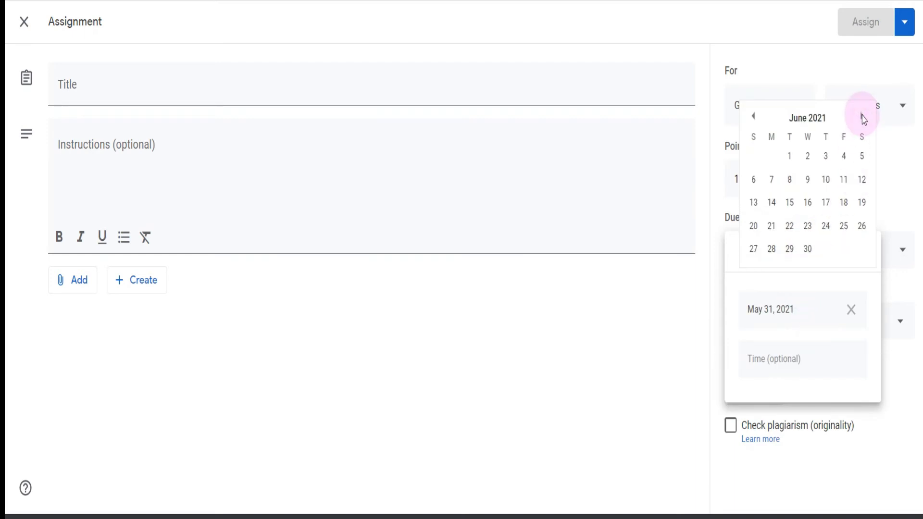
click(808, 202)
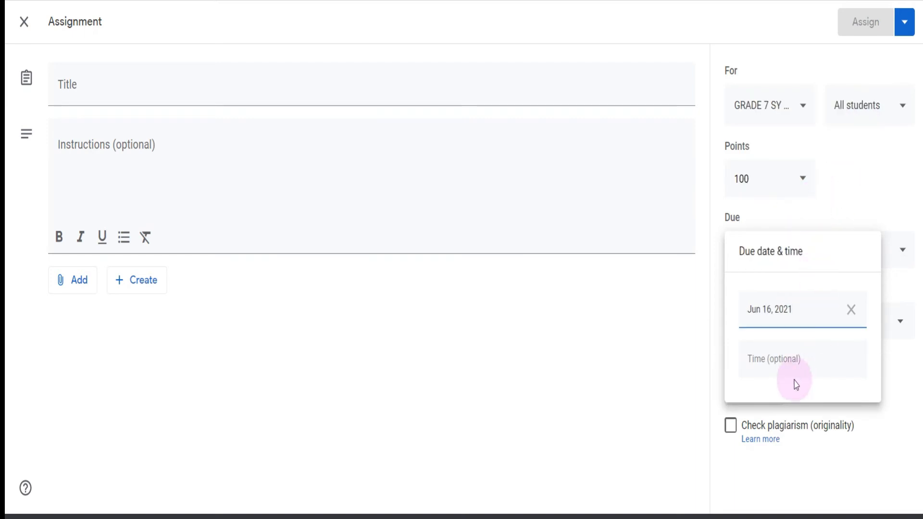
click(883, 418)
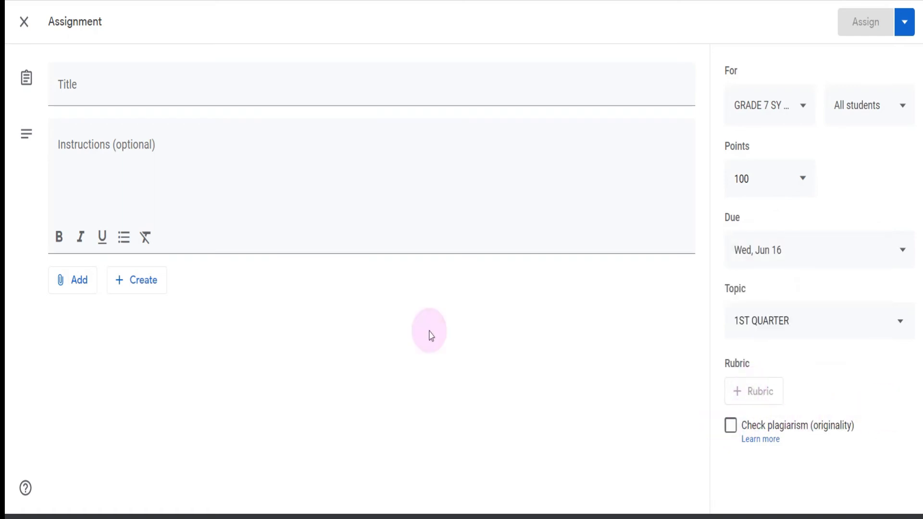
- Title the assignment "PICTURES OF DIFFERENT TOOLS IN ICT-CSS." and enter the instructions "Take a photo of different tools"
click(76, 85)
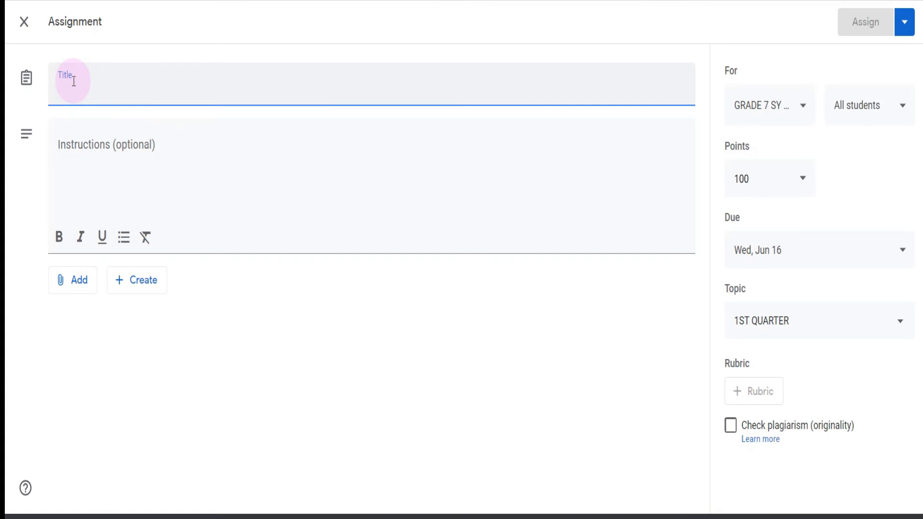
text(pict)
key(BackSpace)
key(BackSpace)
key(BackSpace)
text(PICTURES OF DIFFRE)
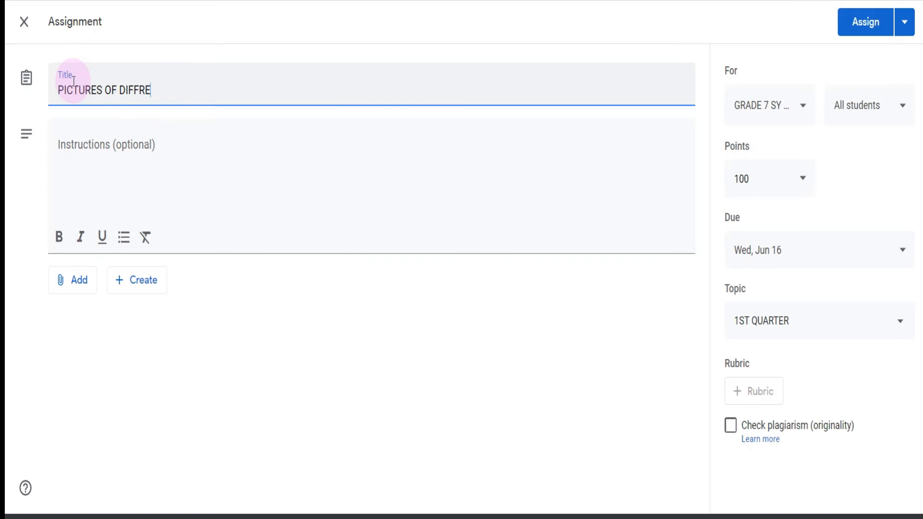
key(BackSpace)
text(TOOLS IN ICT-CSS.)
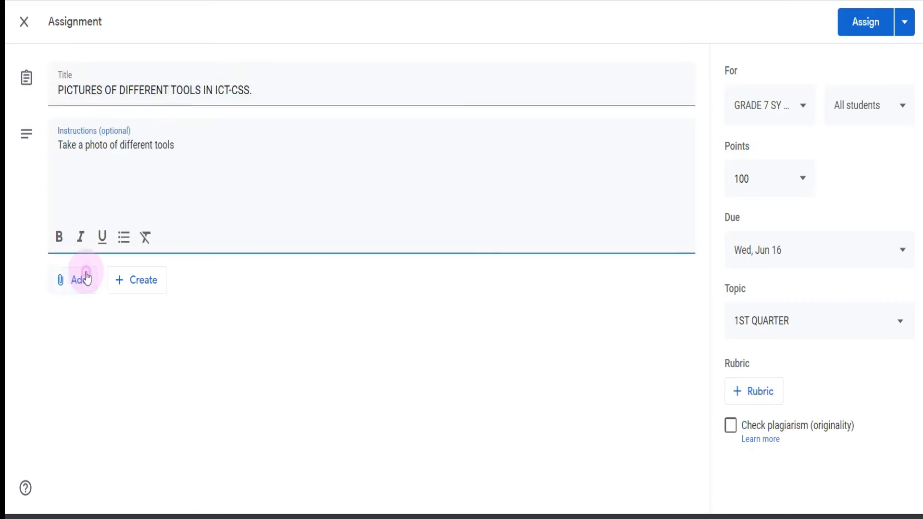
- Search YouTube for "tools in ict", attach the video "Different ICT Tools" to the assignment and assign it
click(85, 277)
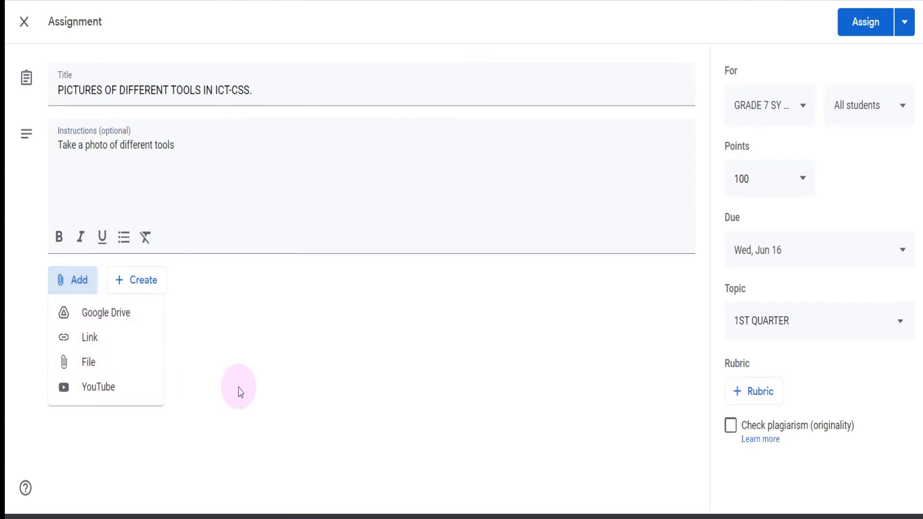
click(124, 389)
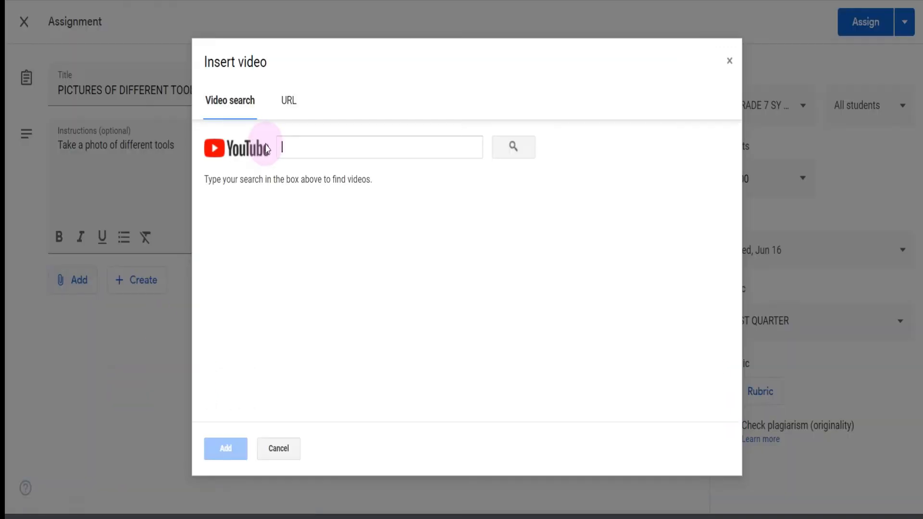
click(283, 138)
text(tools in)
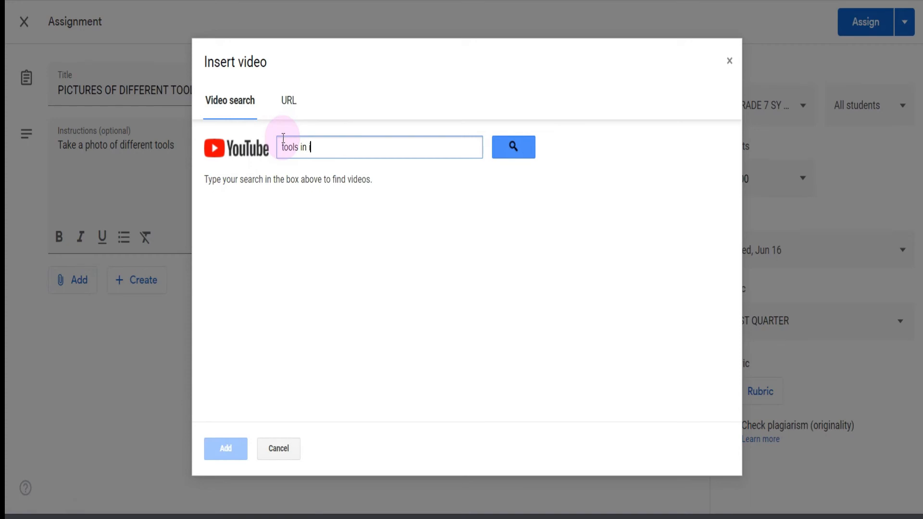
click(503, 155)
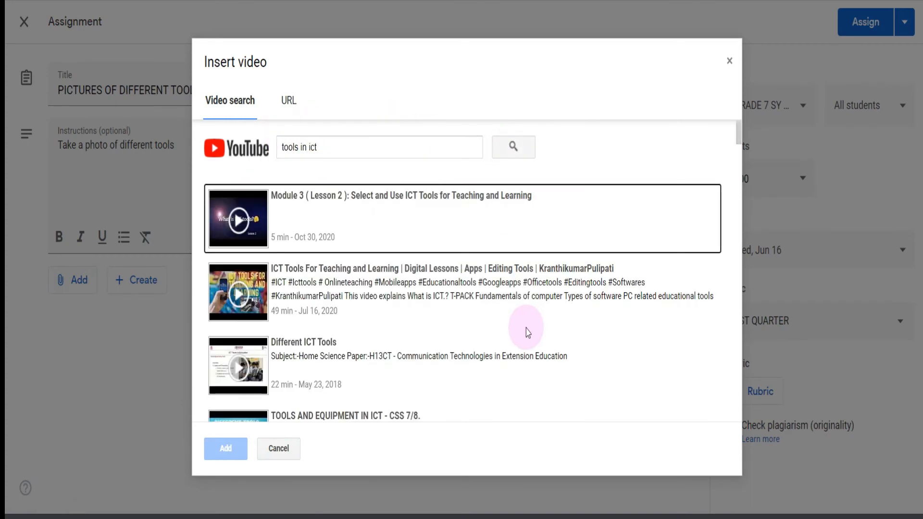
click(304, 365)
click(226, 448)
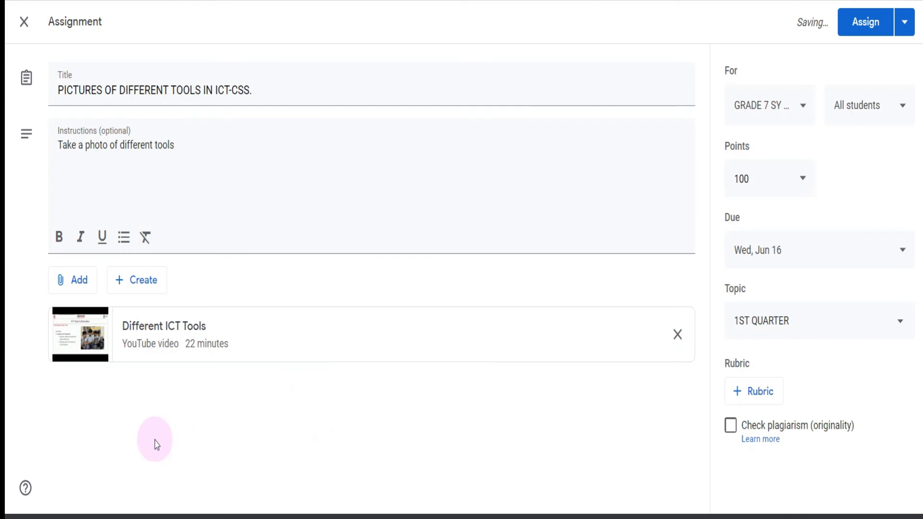
click(860, 23)
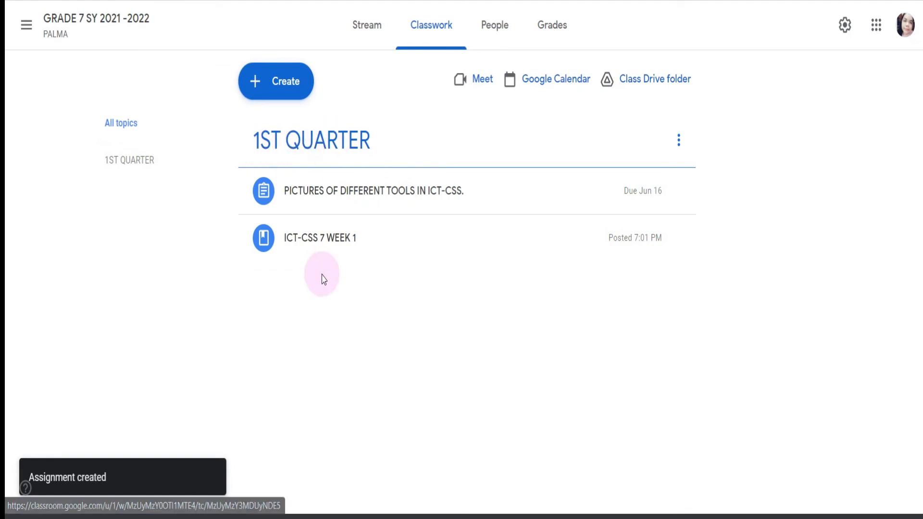
- Create a quiz assignment titled "Week 1 Written work" with the instructions "Please answer this google form"
click(294, 82)
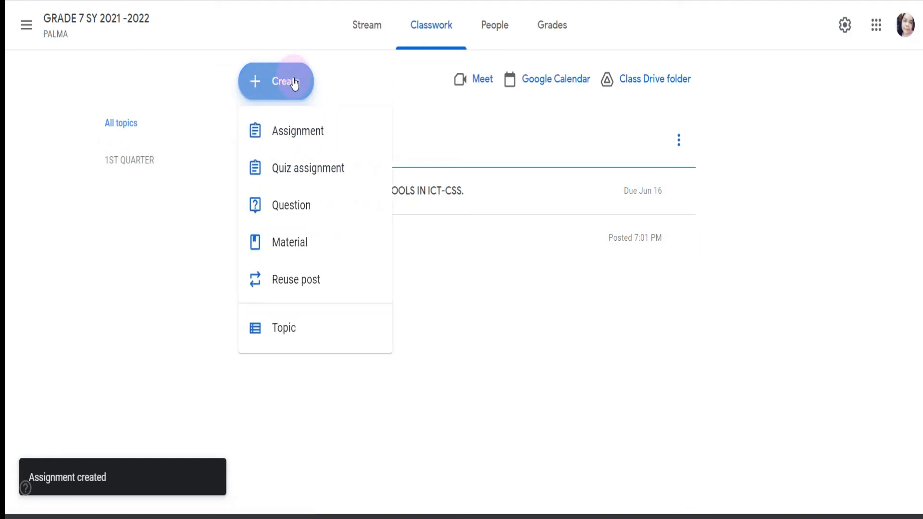
click(295, 170)
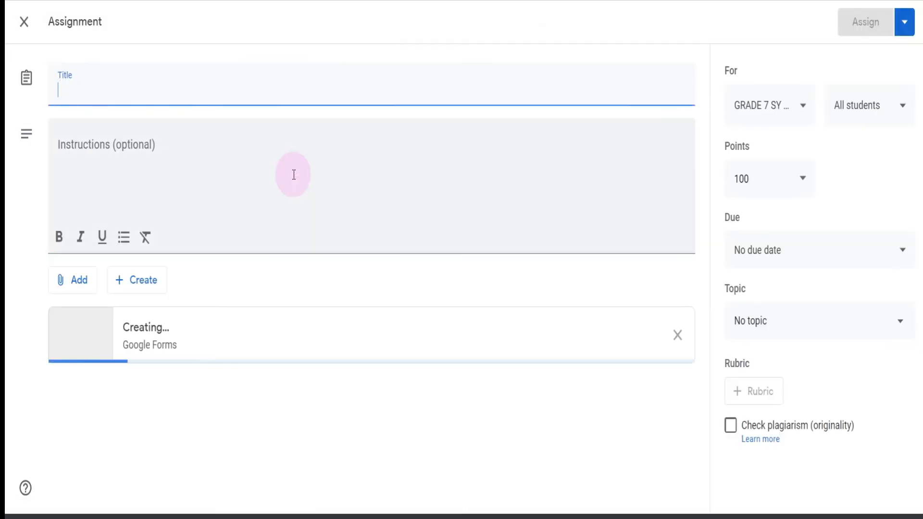
click(91, 96)
text(we)
key(BackSpace)
key(BackSpace)
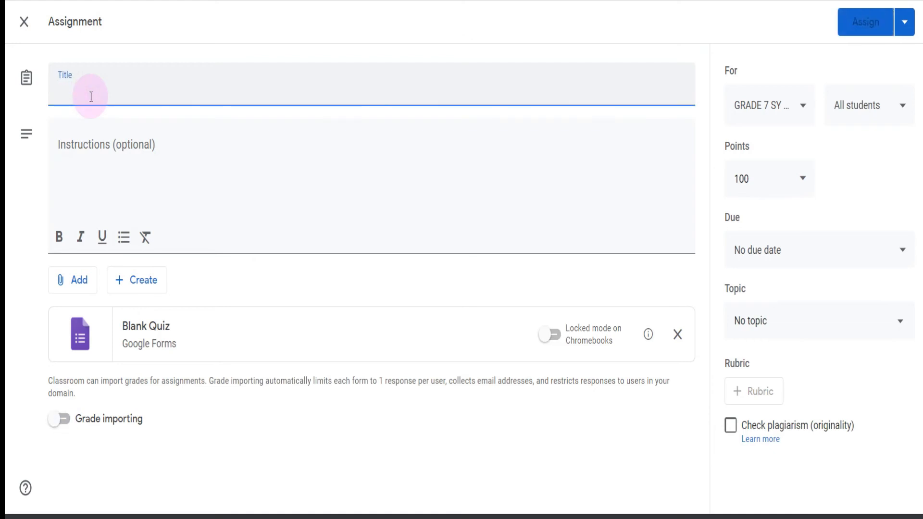
text(Week 1)
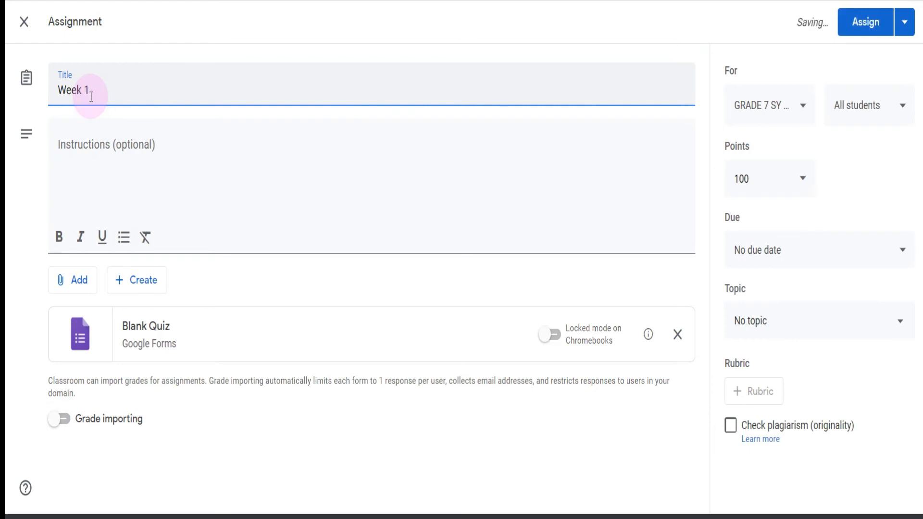
text( Written work)
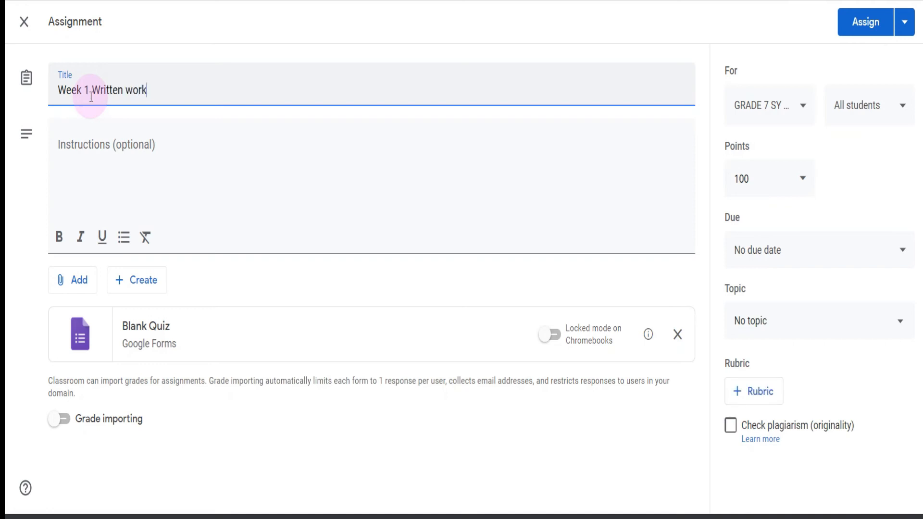
click(87, 139)
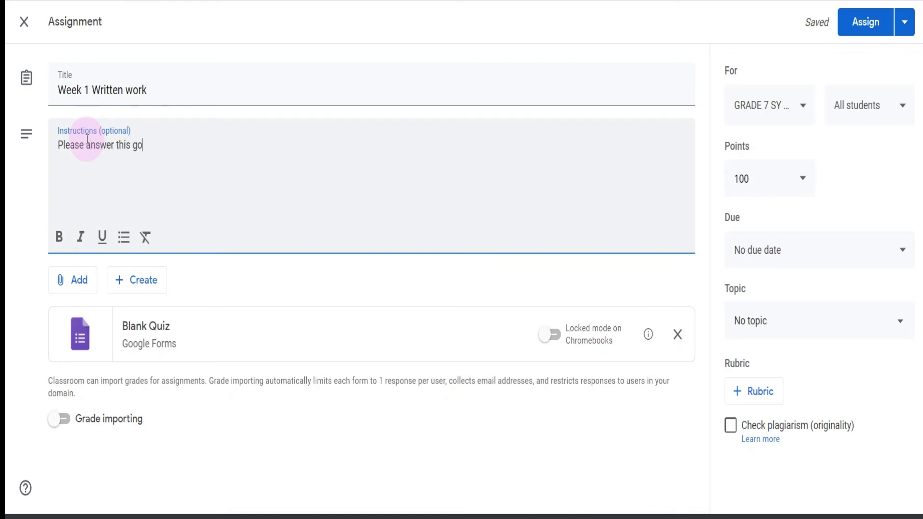
text(Please answer this google form)
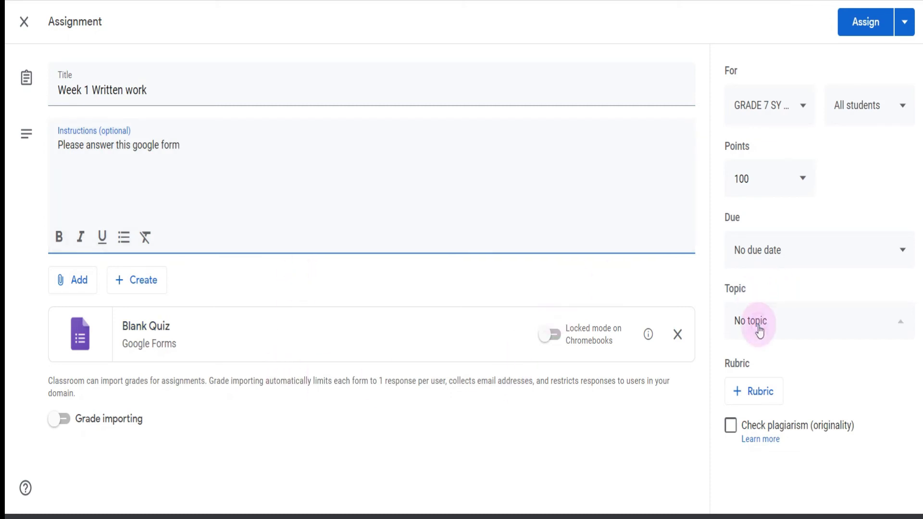
- Place the quiz assignment under the 1ST QUARTER topic and set its due date to June 23, 2021
click(786, 417)
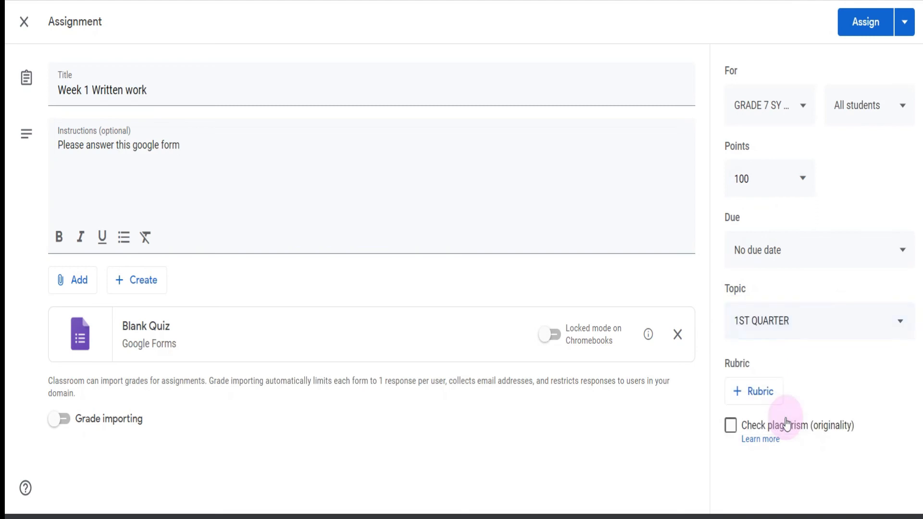
click(777, 255)
click(775, 312)
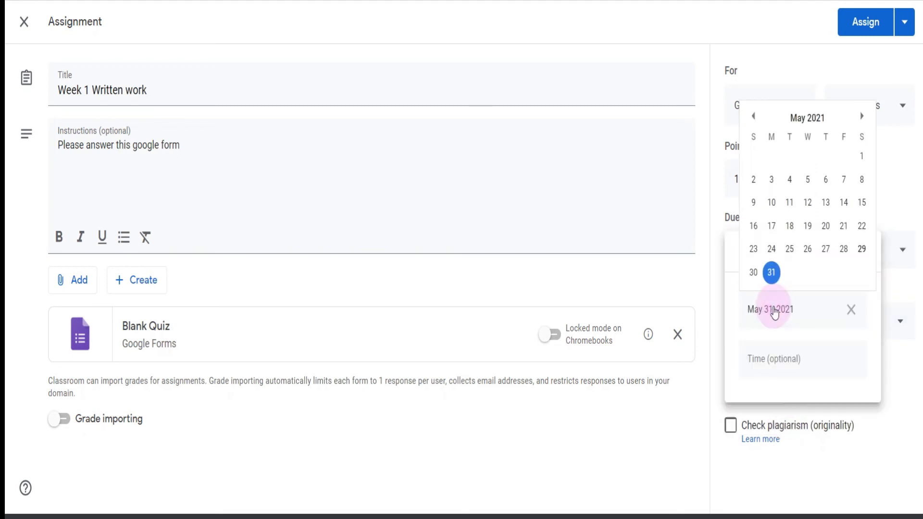
click(862, 116)
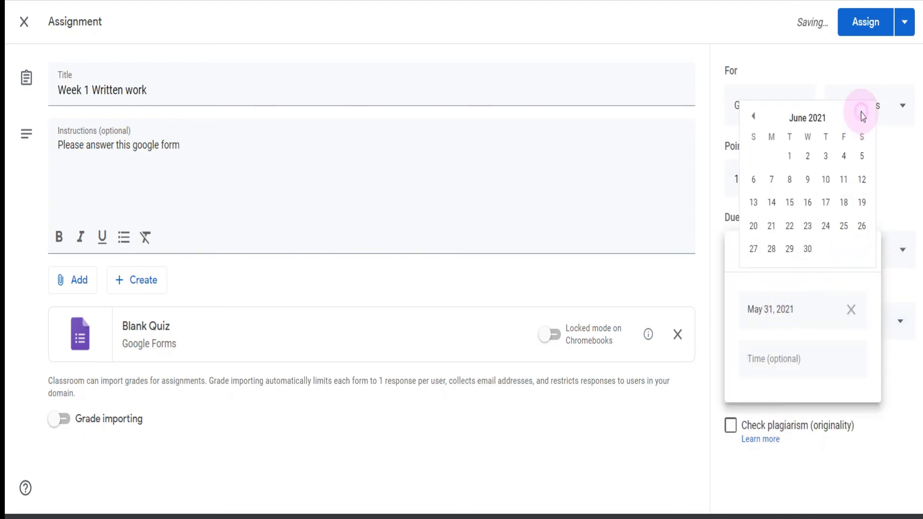
click(808, 228)
click(802, 479)
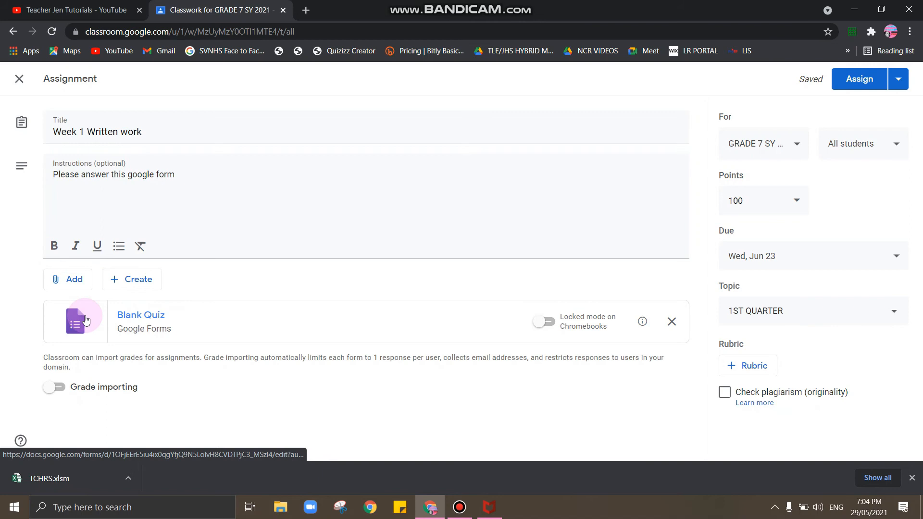
- Replace the attached Blank Quiz with the PALMA TLE form from the 1st QUARTER folder within Google Drive's ASSIGNMENT folder, and assign the quiz
click(672, 322)
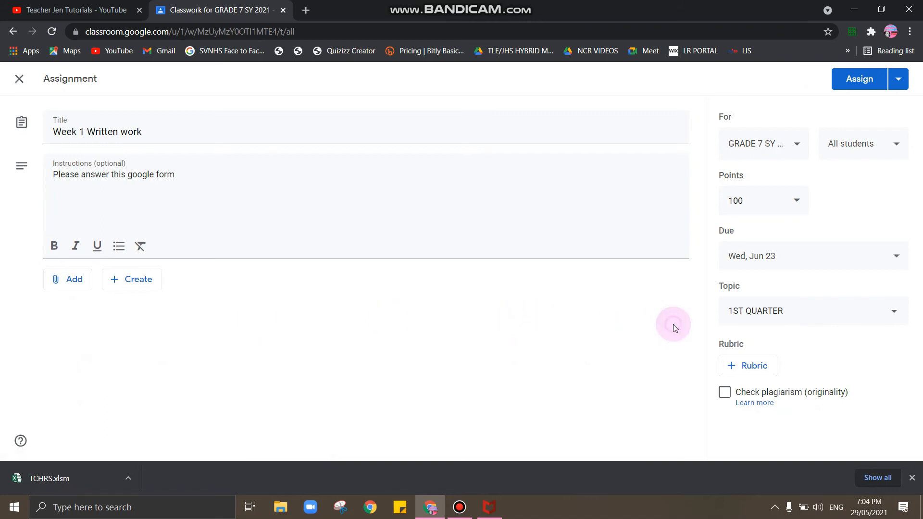
click(77, 281)
click(85, 310)
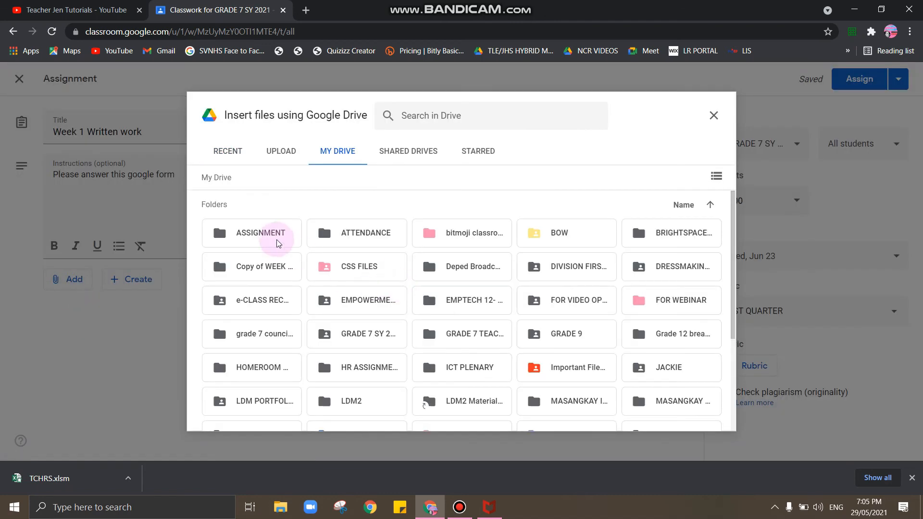
double_click(278, 236)
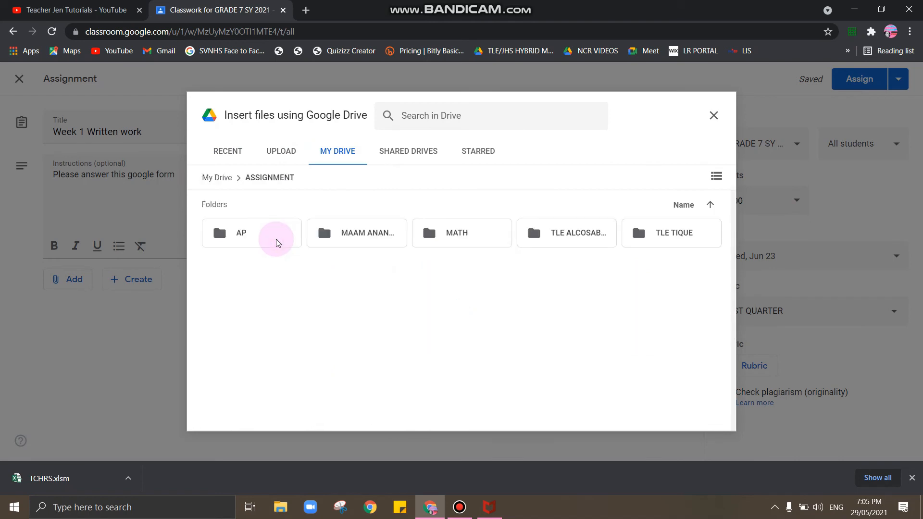
double_click(356, 235)
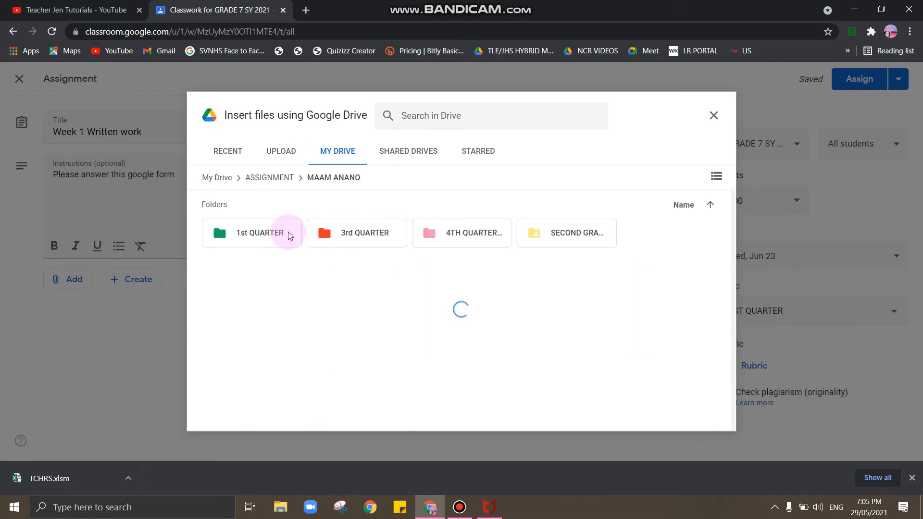
double_click(288, 235)
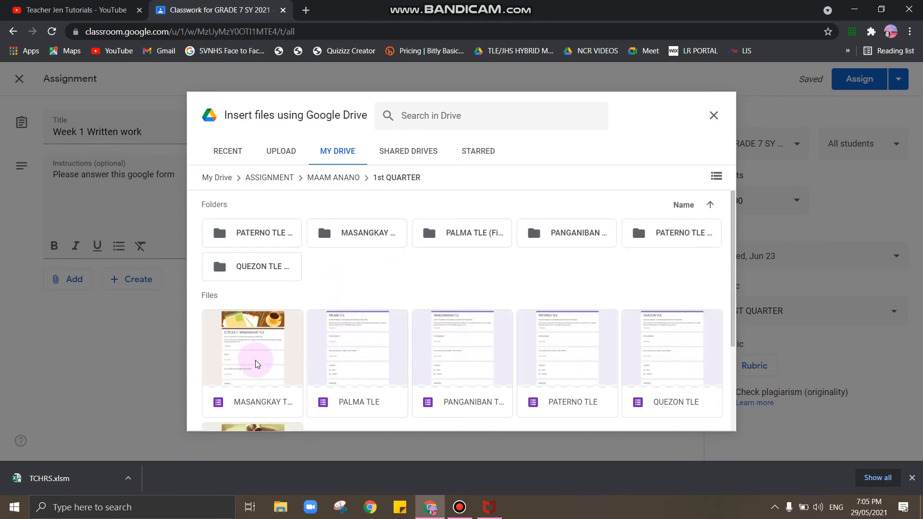
click(336, 363)
click(690, 422)
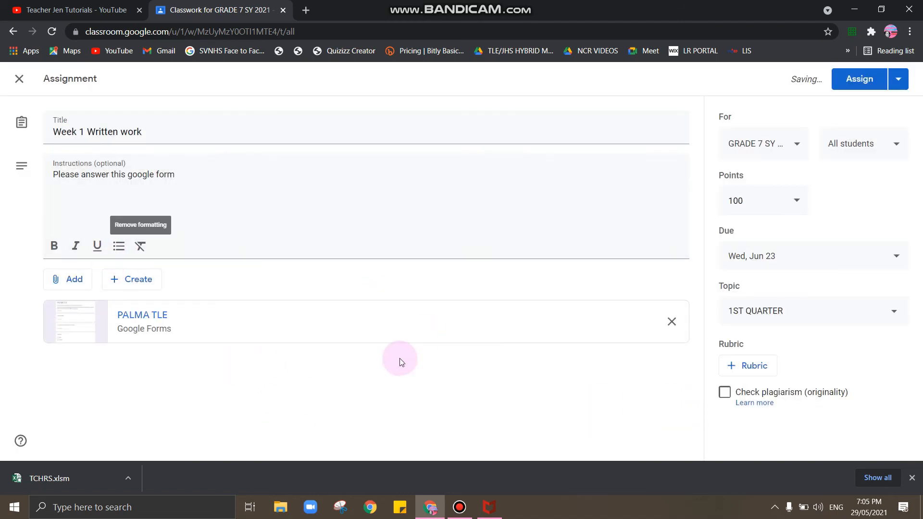
click(851, 78)
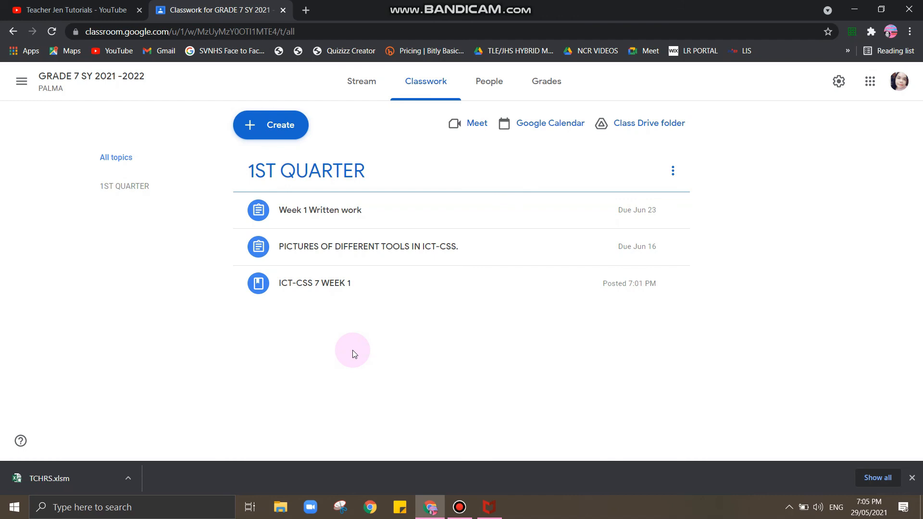
- Add a classwork topic named "2nd quarter"
click(278, 134)
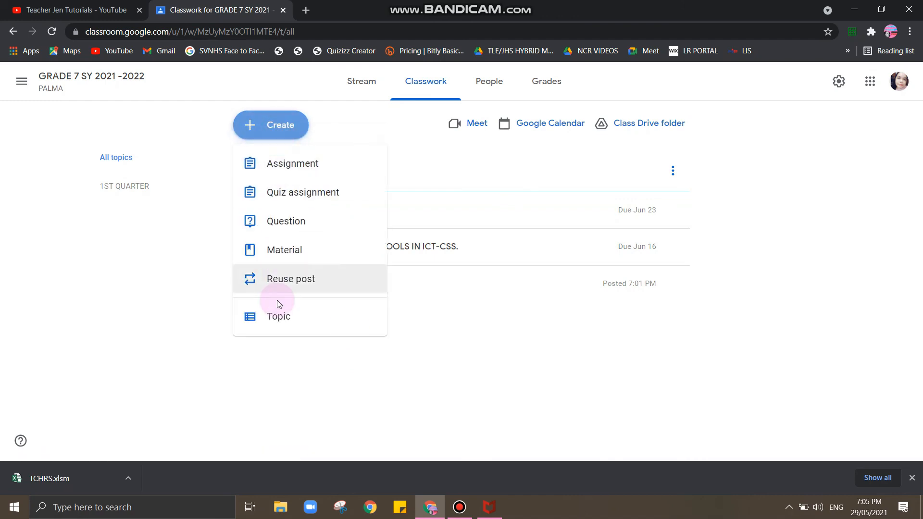
click(277, 316)
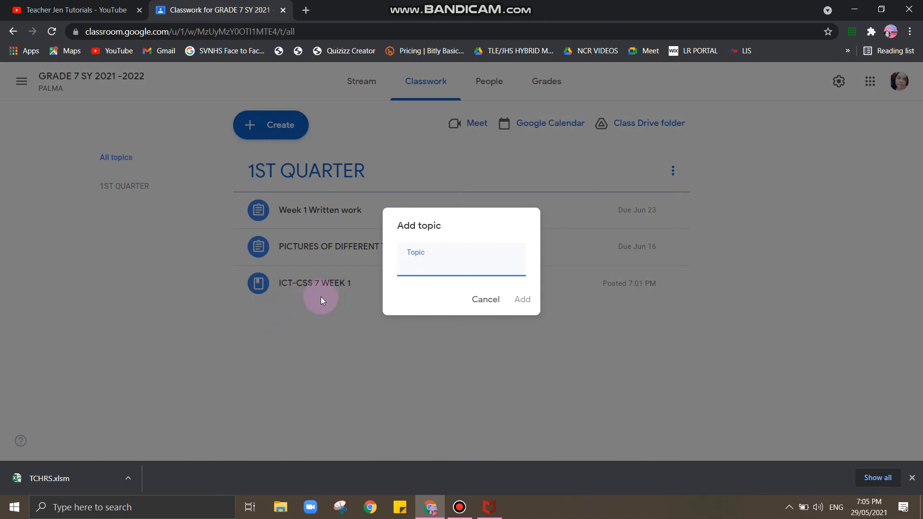
click(405, 270)
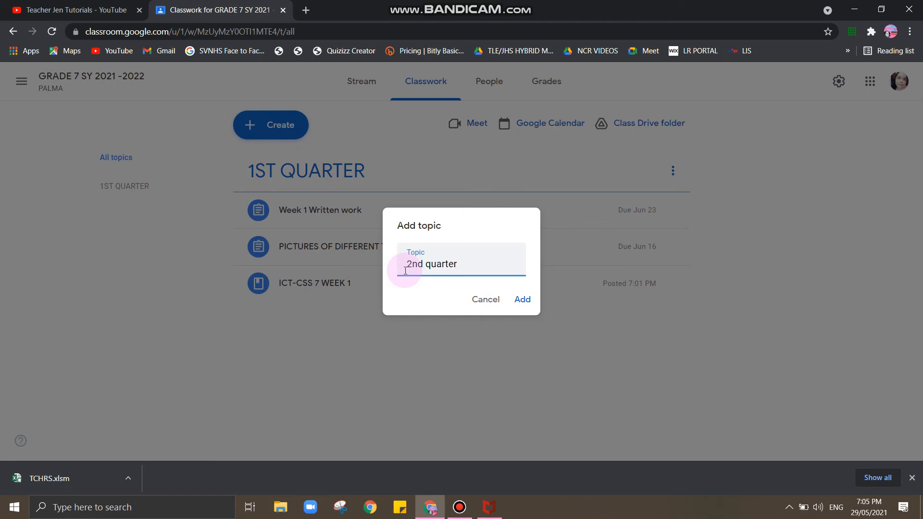
click(522, 299)
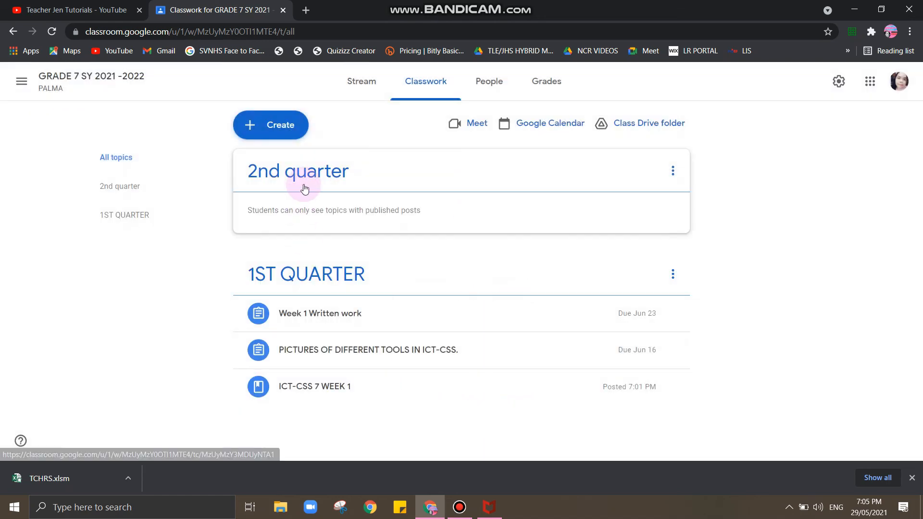
- Create a new classwork material titled "Dressmaking Module WEEK 1", leaving its description empty
click(269, 124)
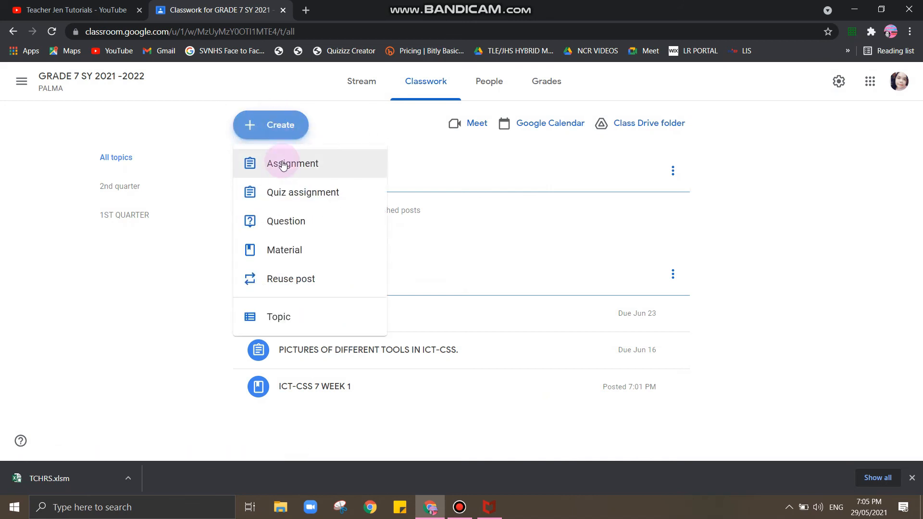
click(286, 260)
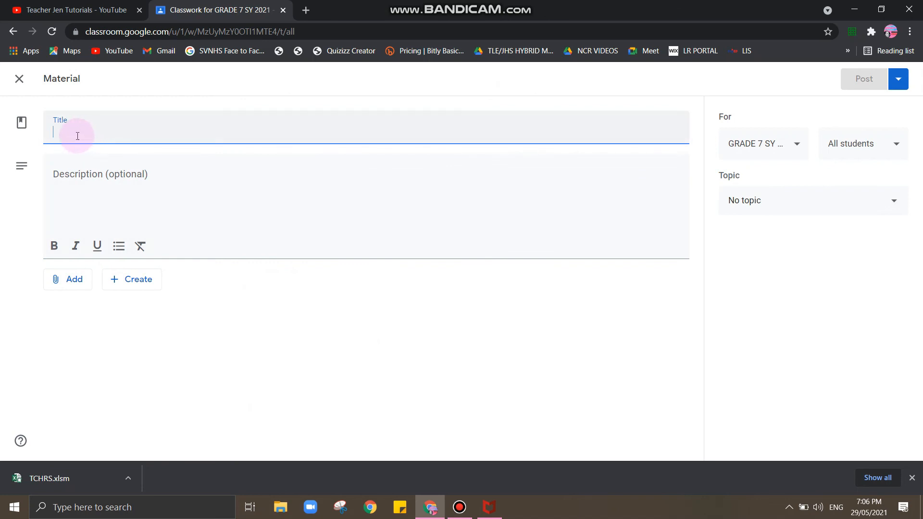
text(Dressmaking Module WEEK 1)
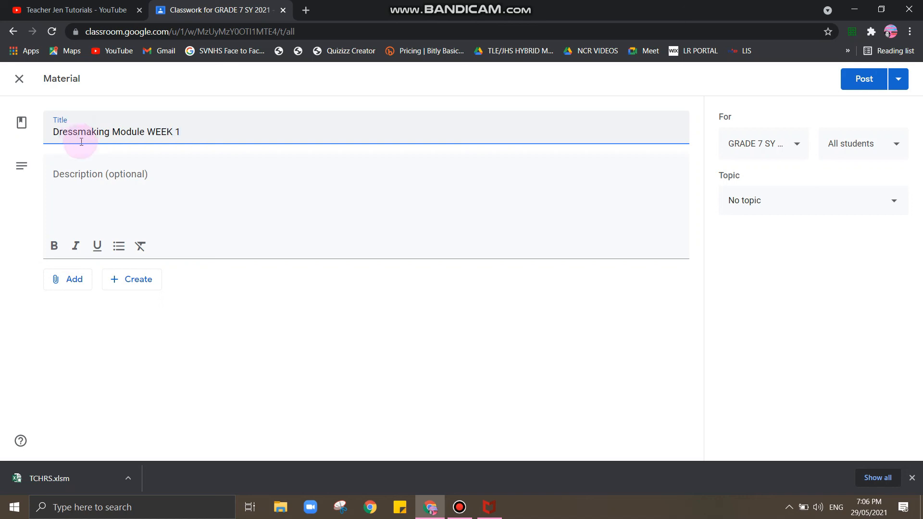
click(94, 172)
- Attach the PDF file DRESSMAKING 7 WEEK 1 AND 2 from the computer's MODULES subfolder THIRD QUARTER - DRESSMAKING to the material
click(85, 282)
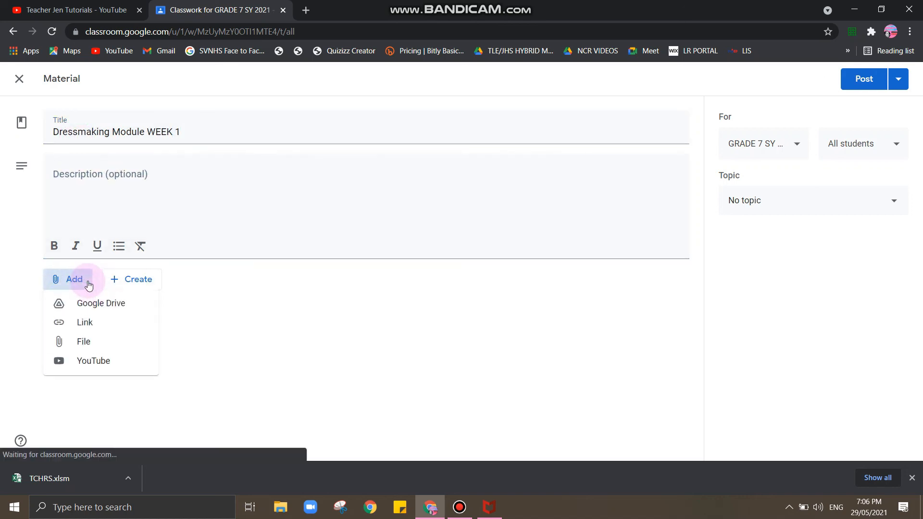
click(92, 340)
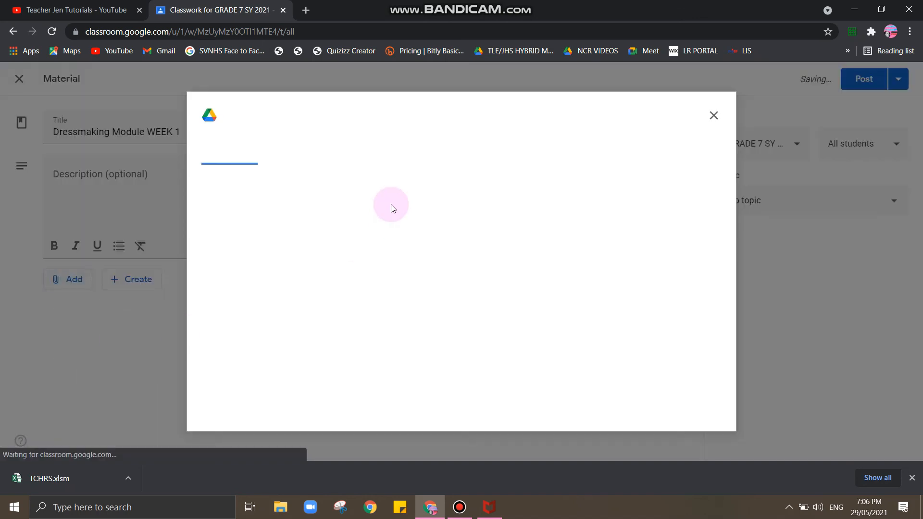
click(458, 338)
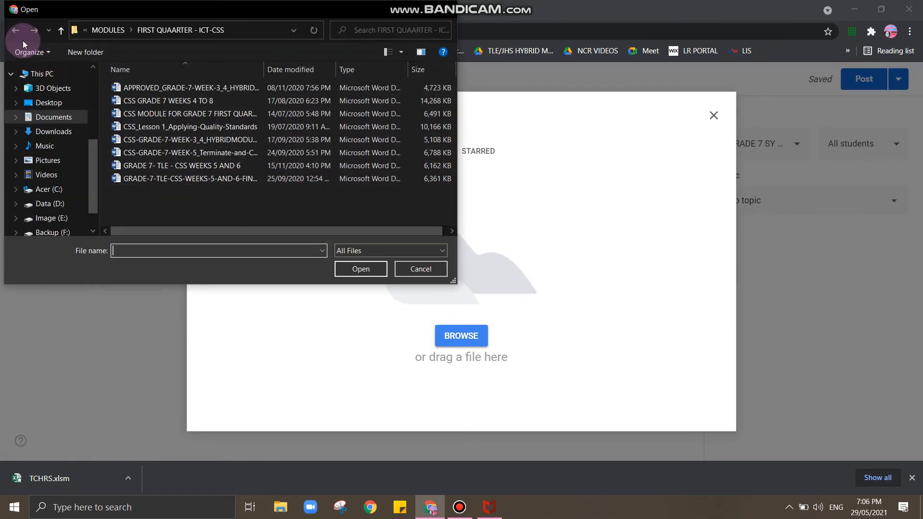
click(30, 112)
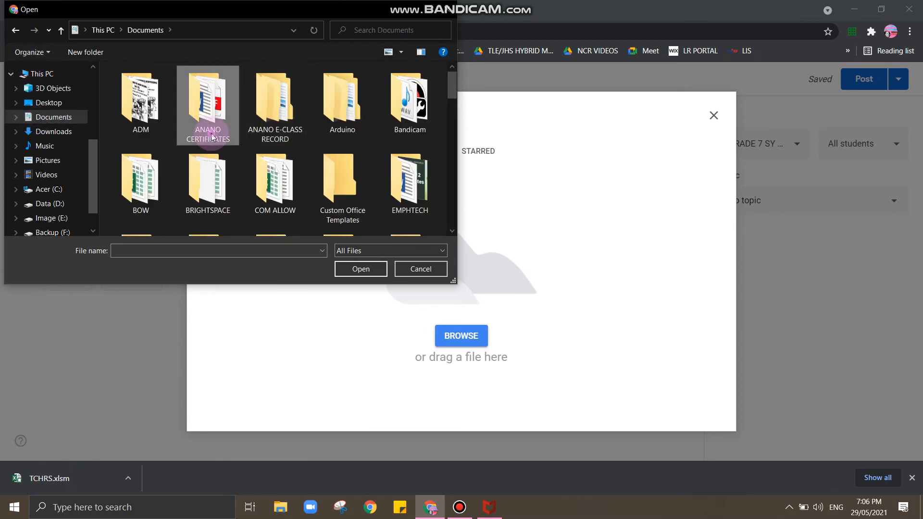
double_click(210, 136)
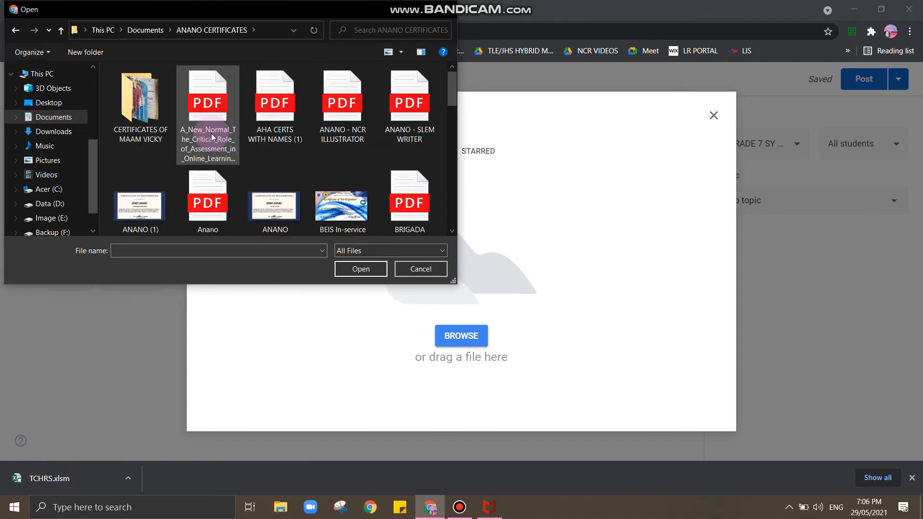
click(15, 30)
double_click(275, 108)
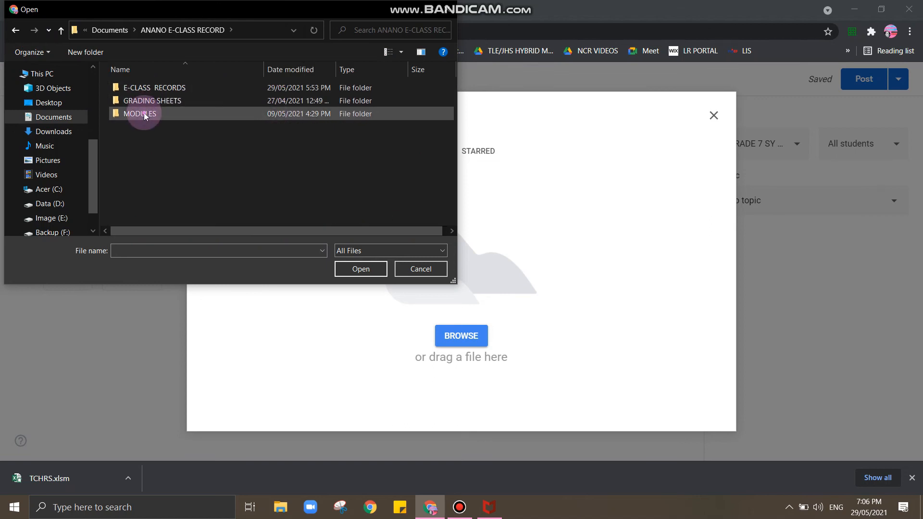
double_click(143, 112)
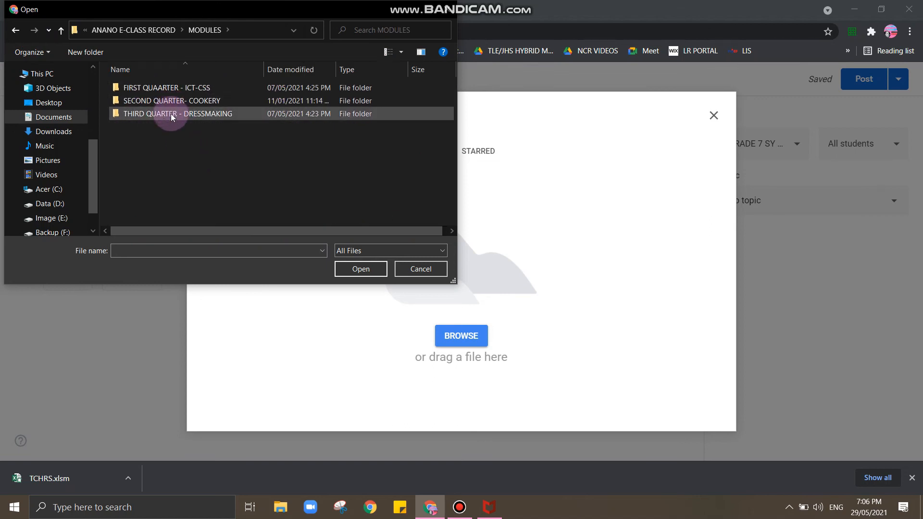
double_click(171, 113)
click(193, 87)
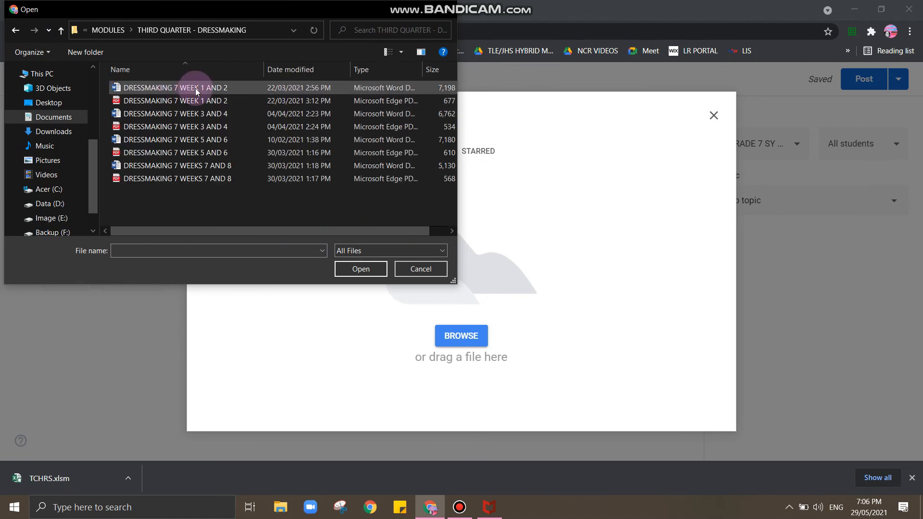
click(195, 100)
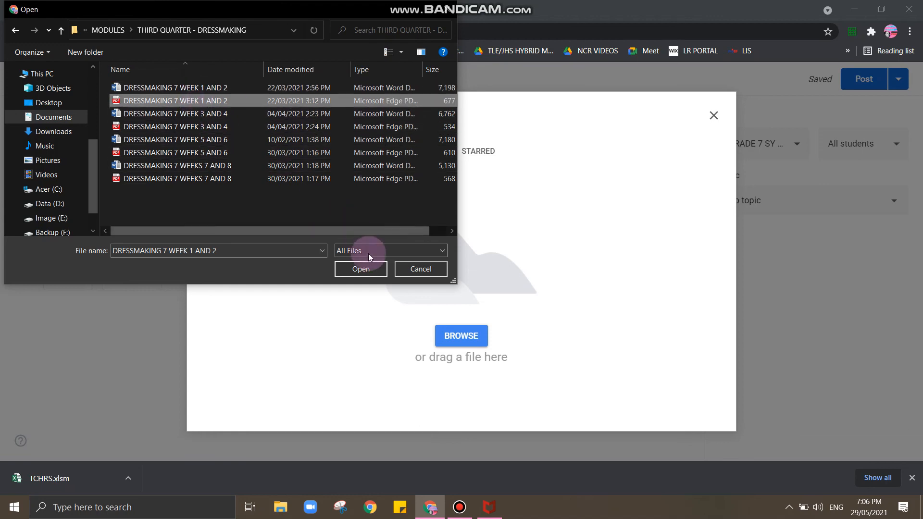
click(360, 270)
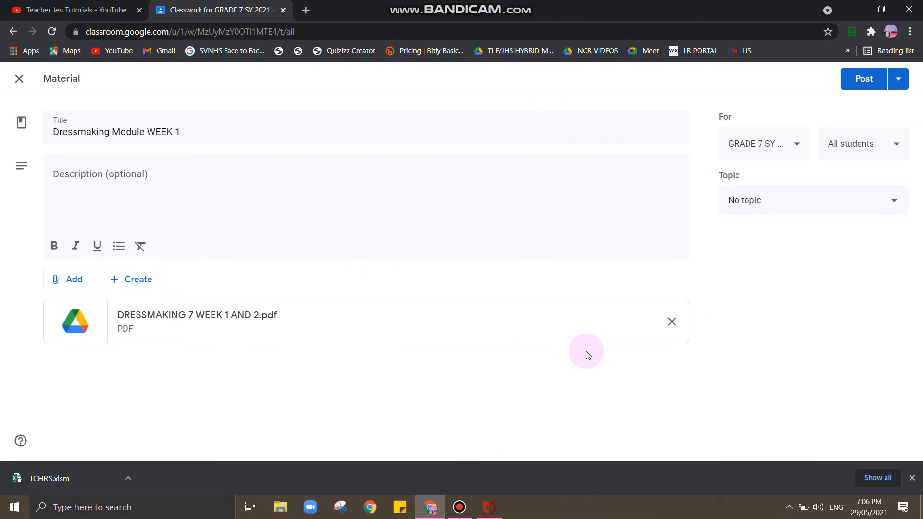
- Post the Dressmaking Module WEEK 1 material and move it under the 2nd quarter topic on the classwork page
click(853, 87)
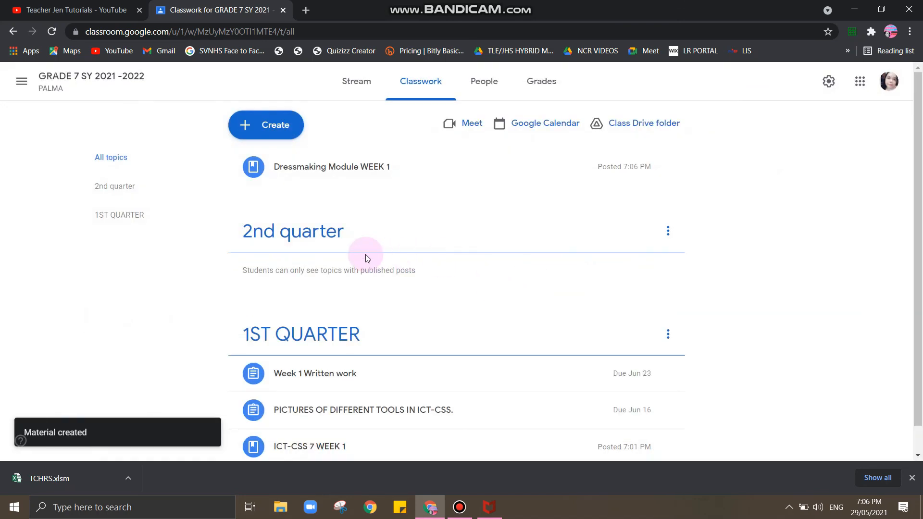
scroll(366, 255, down, 1)
drag(304, 212, 340, 227)
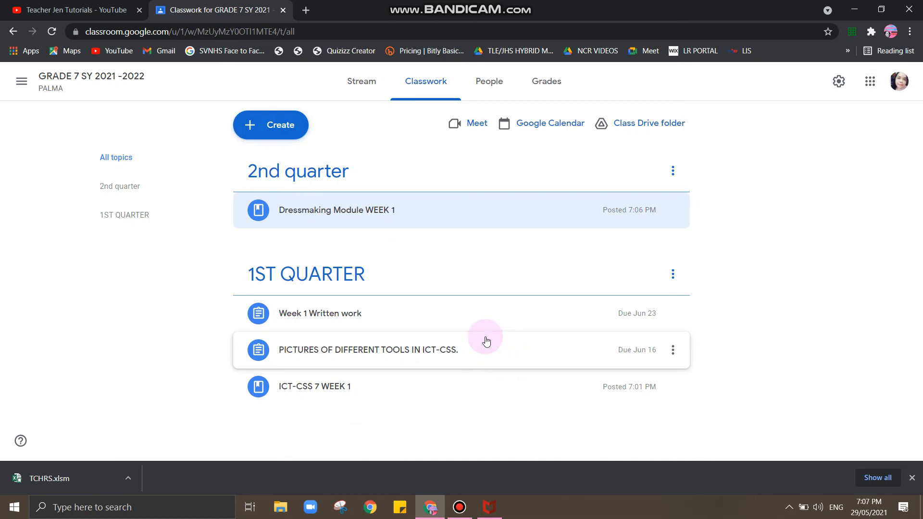
mouse_move(354, 214)
mouse_down()
mouse_move(354, 173)
mouse_move(354, 205)
mouse_up()
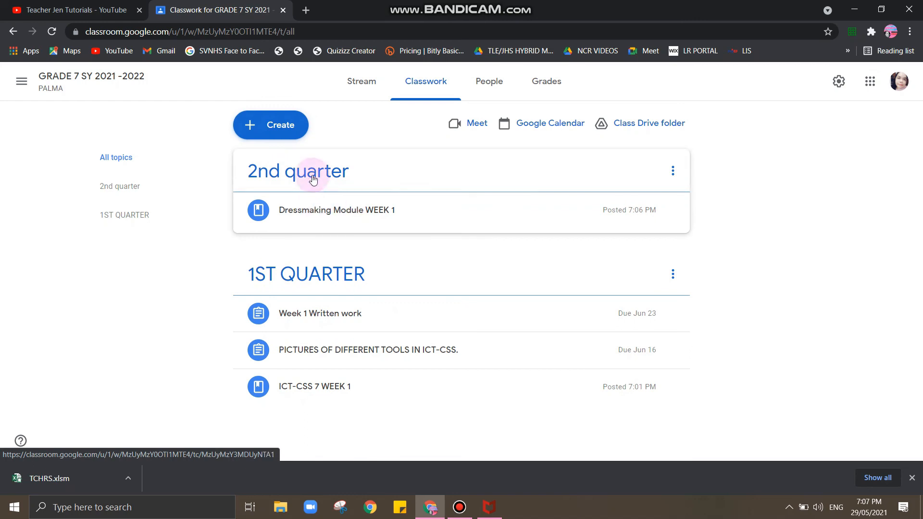
- Open the 1ST QUARTER topic and review its posted assignments and learning material
click(307, 278)
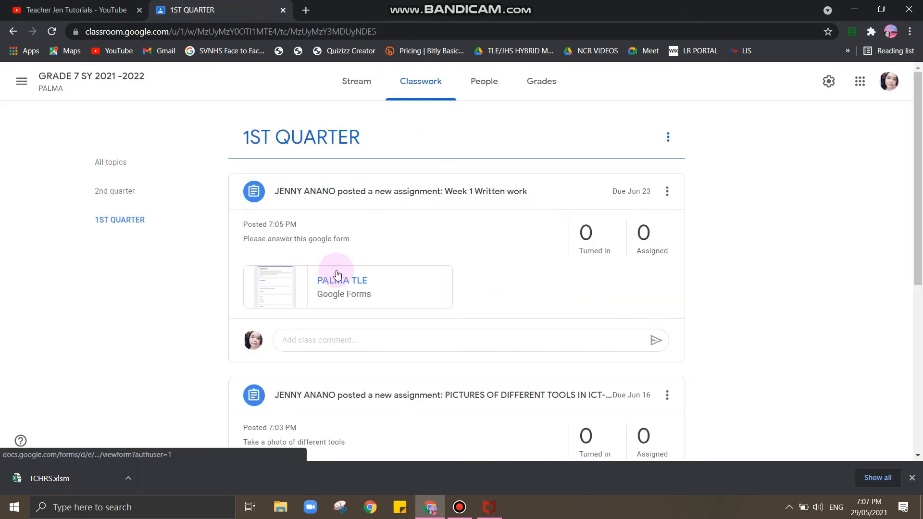
scroll(332, 275, down, 3)
scroll(336, 271, down, 4)
scroll(337, 270, up, 6)
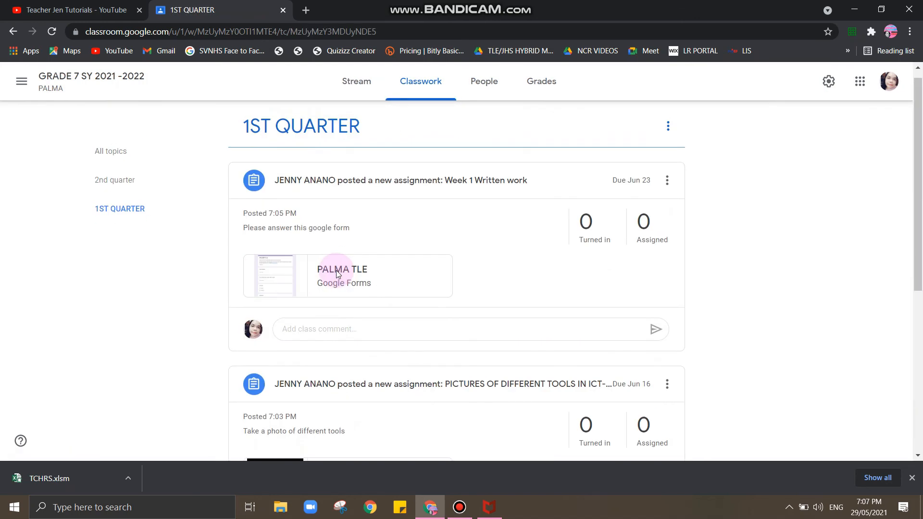
scroll(480, 268, down, 6)
scroll(482, 267, up, 6)
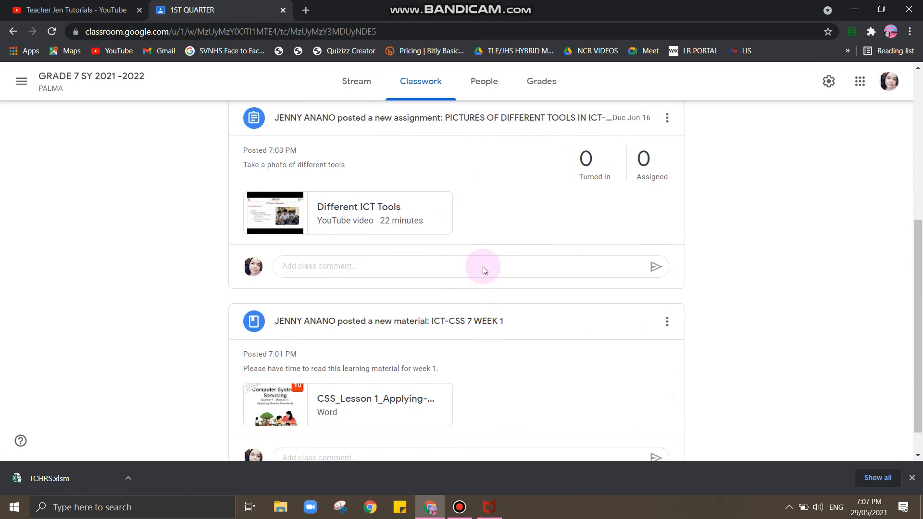
- Check the class's Grades and People pages and return to the full classwork overview
click(540, 82)
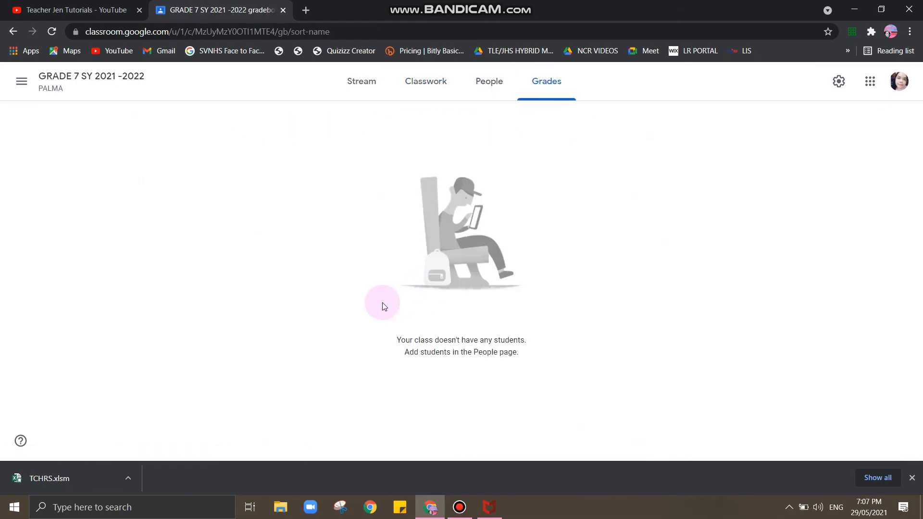
click(486, 85)
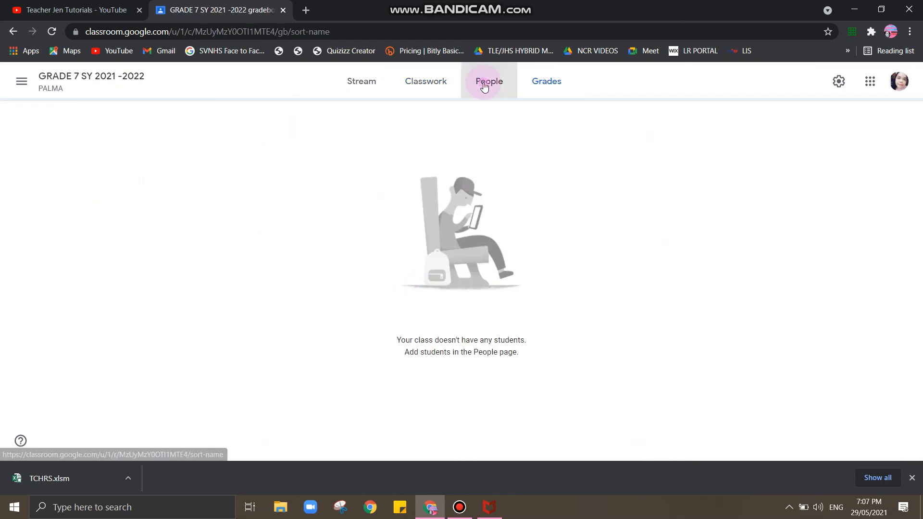
click(433, 90)
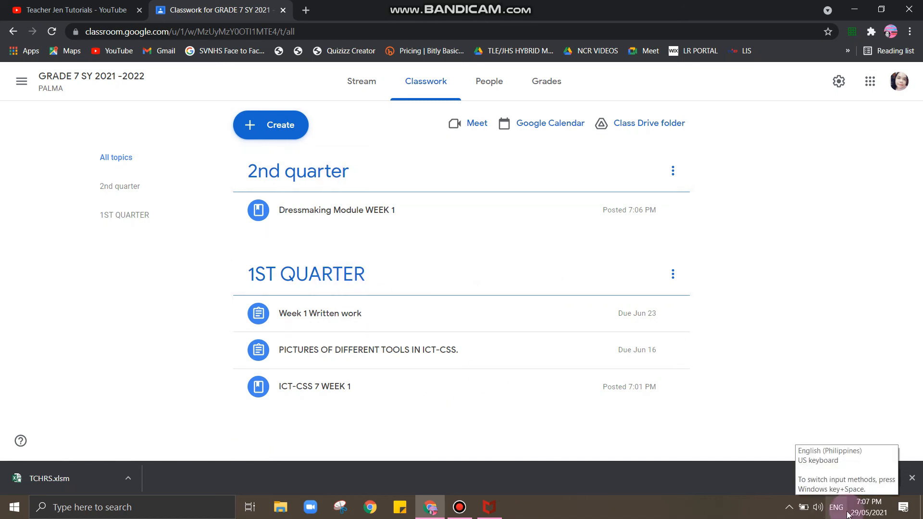
- Switch to the Teacher Jen Tutorials channel page on YouTube
click(102, 11)
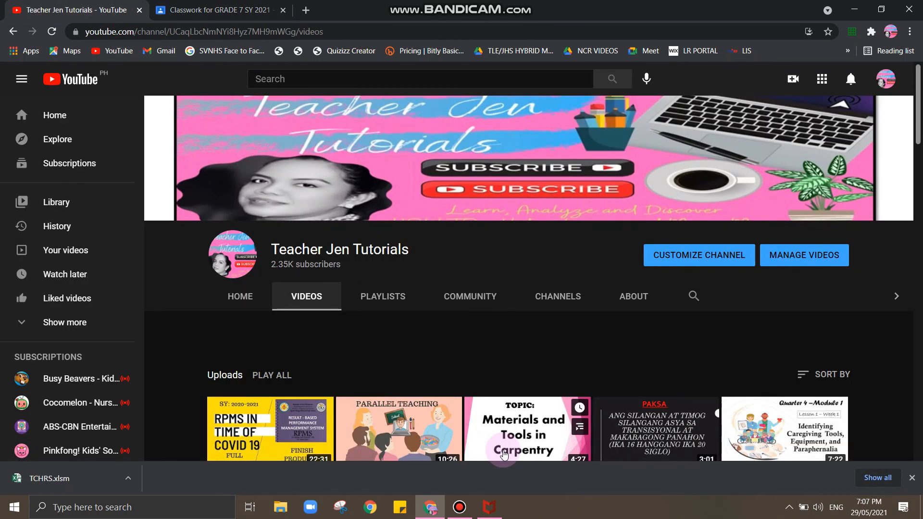